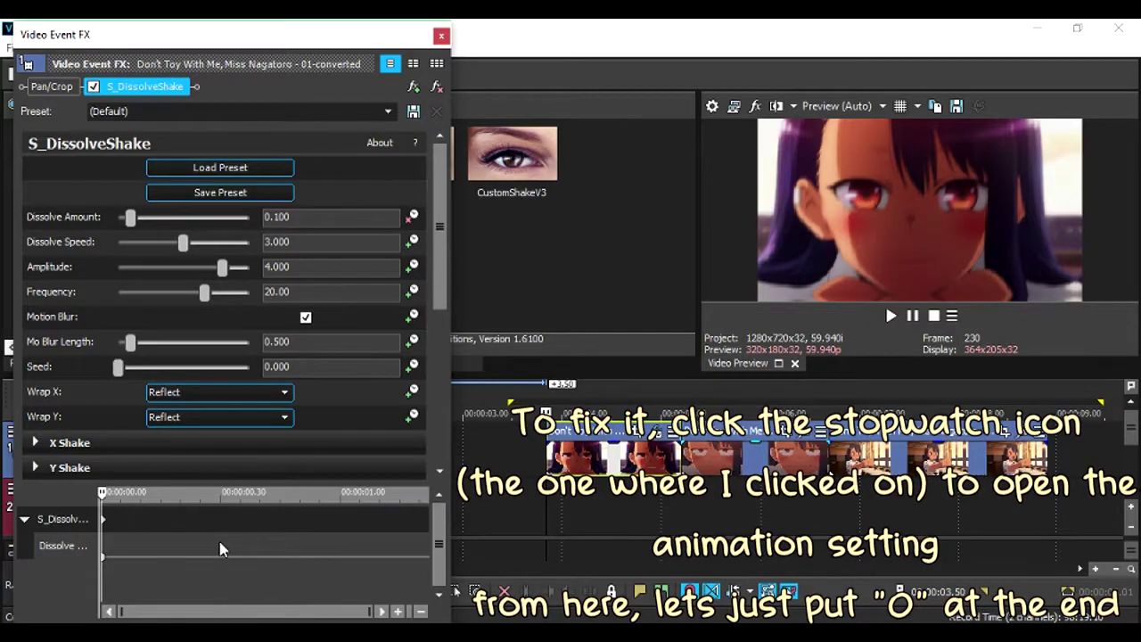
Keyframe S_DissolveShake's Dissolve Amount to 0 at the end of the first clip and preview the shake
drag(327, 217, 156, 228)
text(0)
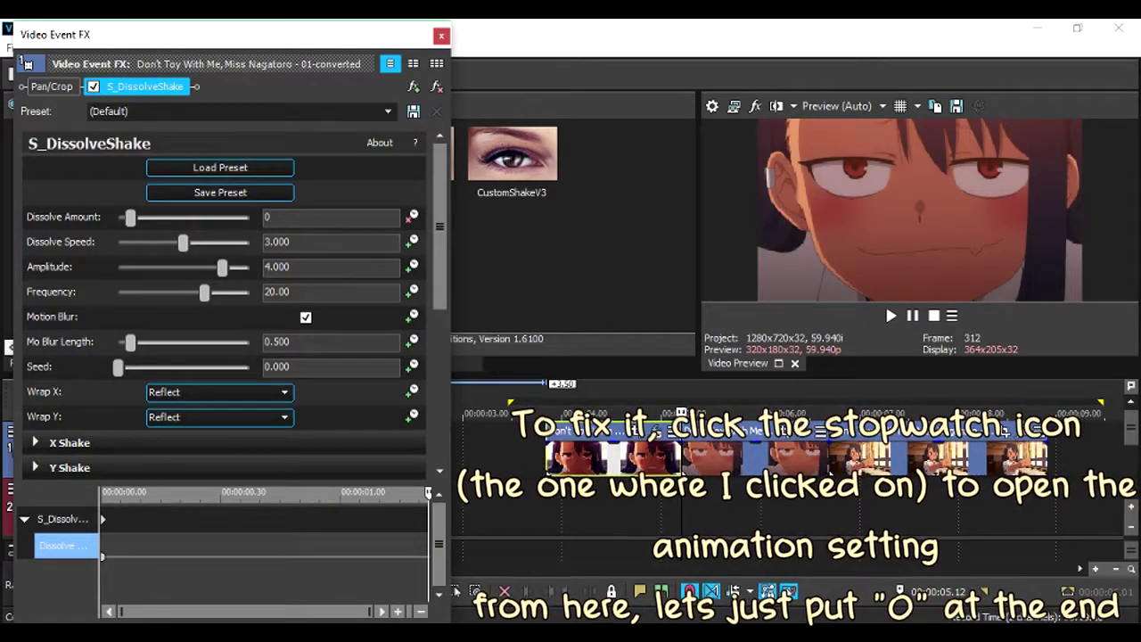
key(Return)
drag(183, 550, 431, 564)
click(442, 36)
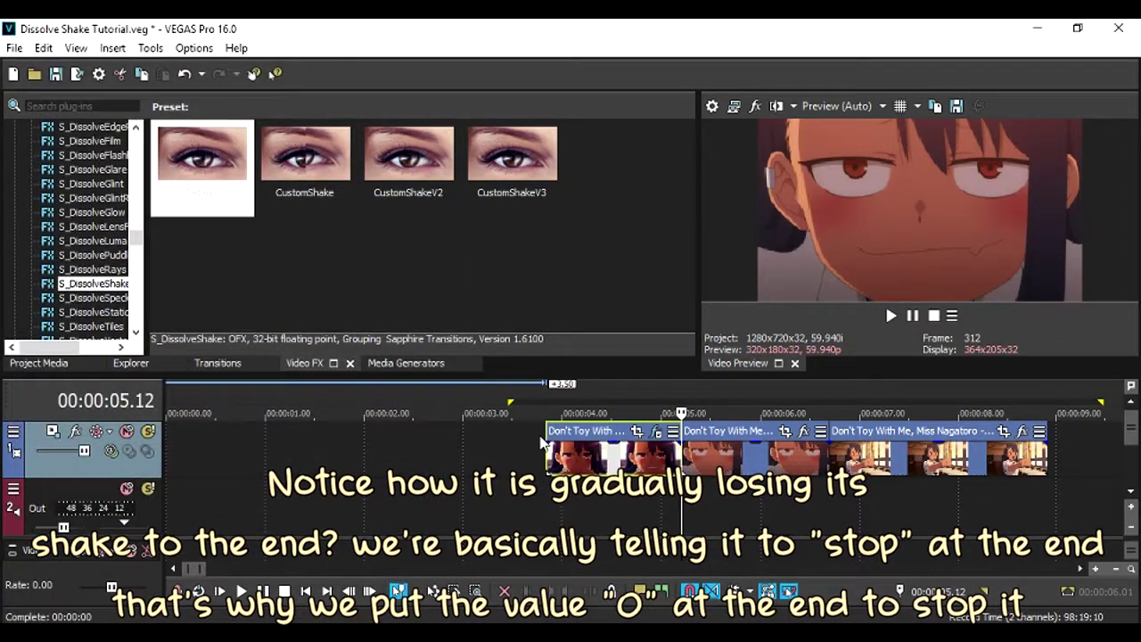
key(space)
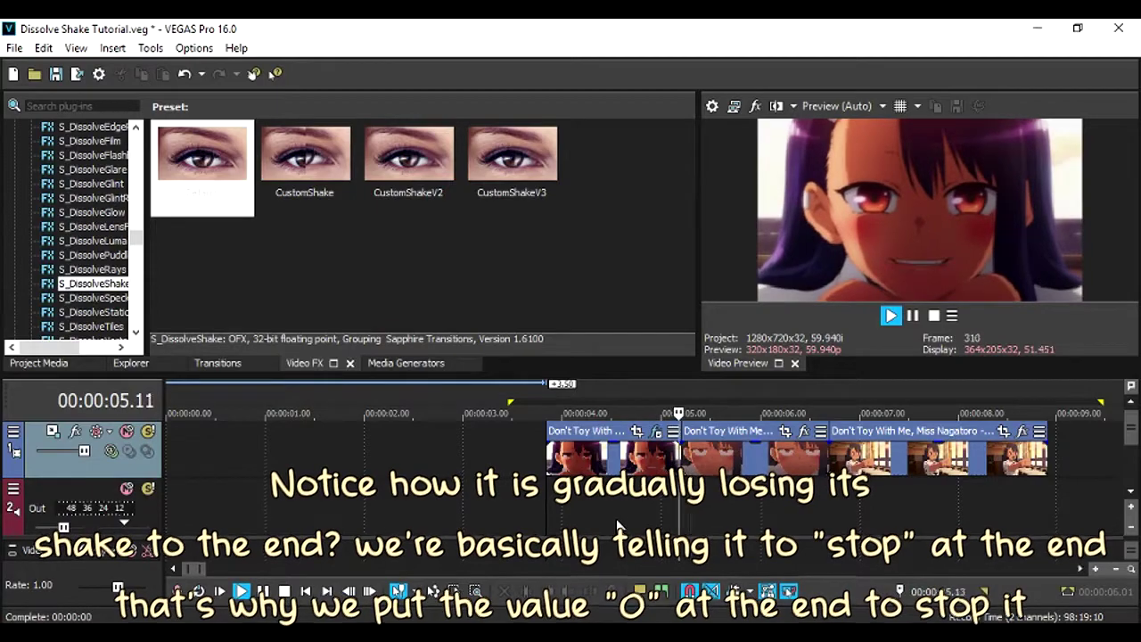
key(space)
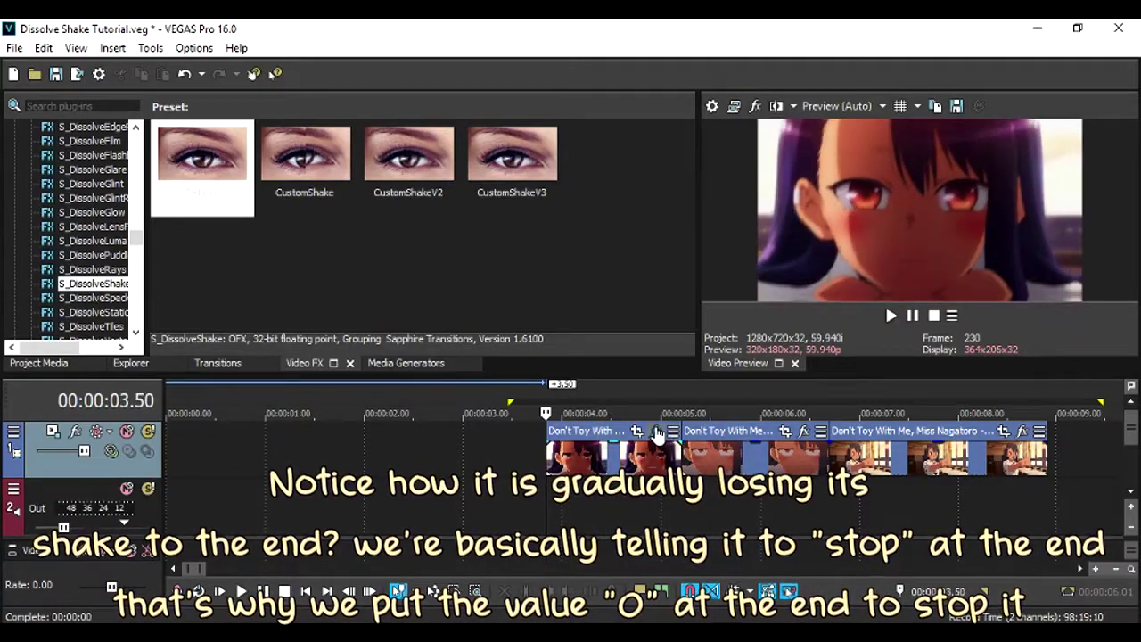
Move the first clip's ending Dissolve Amount keyframe earlier, to 00:00:00.15
click(657, 433)
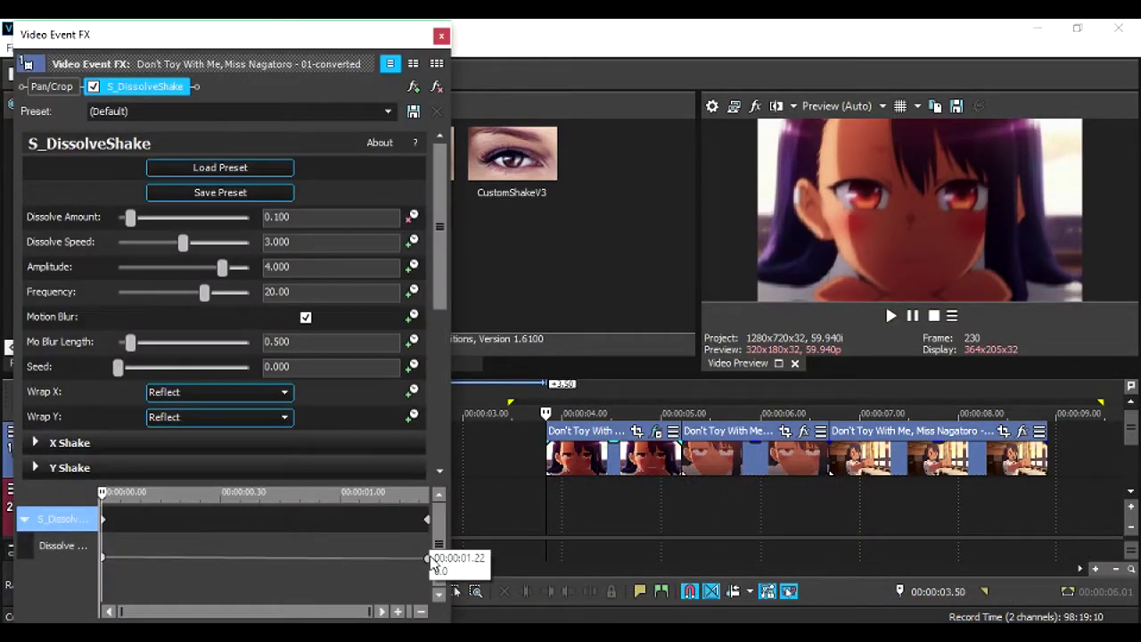
drag(429, 559, 101, 560)
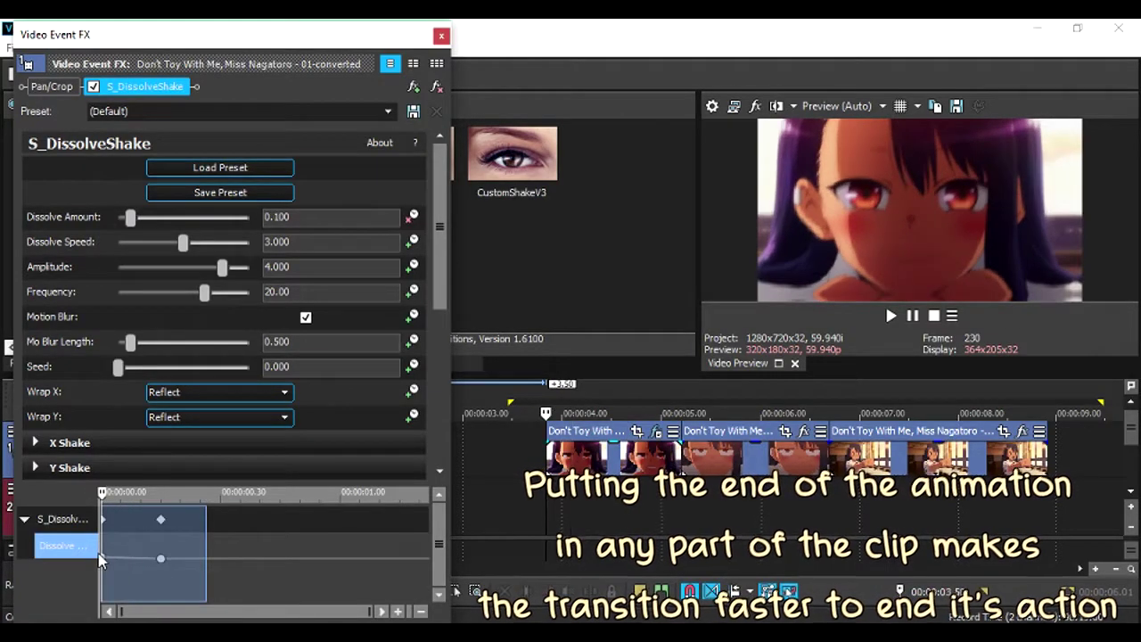
key(space)
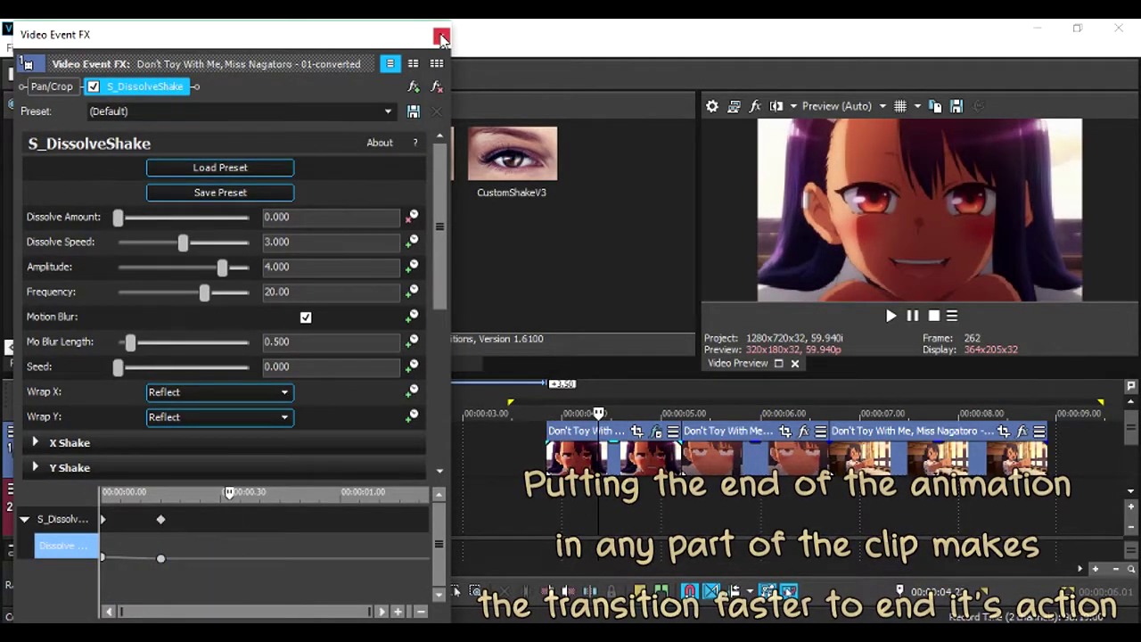
click(442, 37)
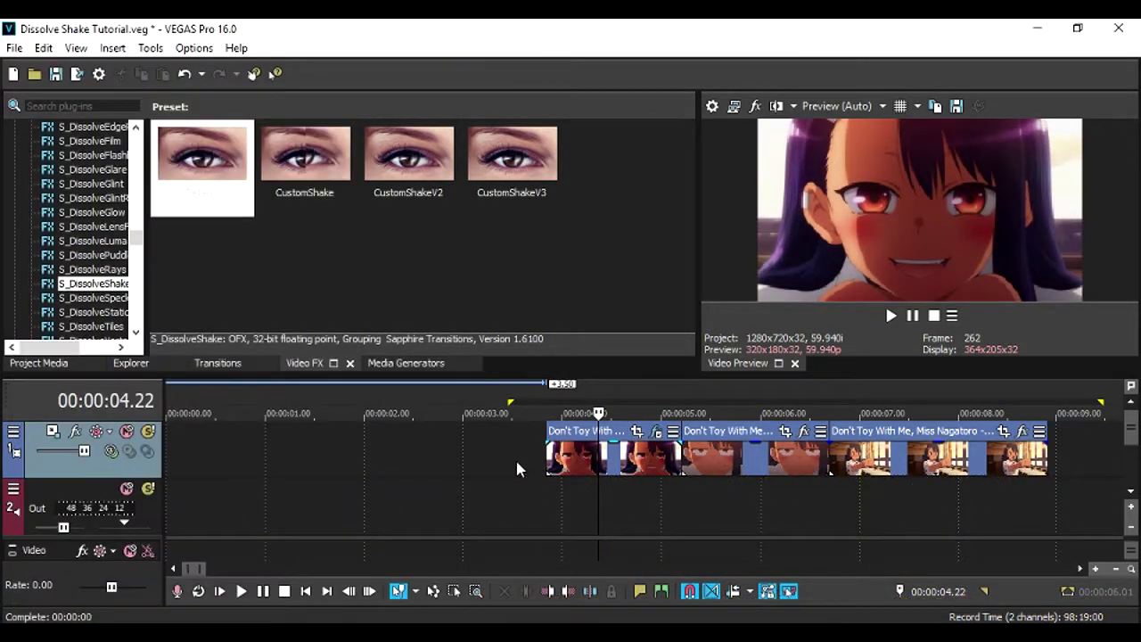
Play back the first clip several times from just before its start to review the shortened shake
click(510, 460)
key(space)
key(space)
key(space)
key(space)
click(548, 430)
key(space)
key(space)
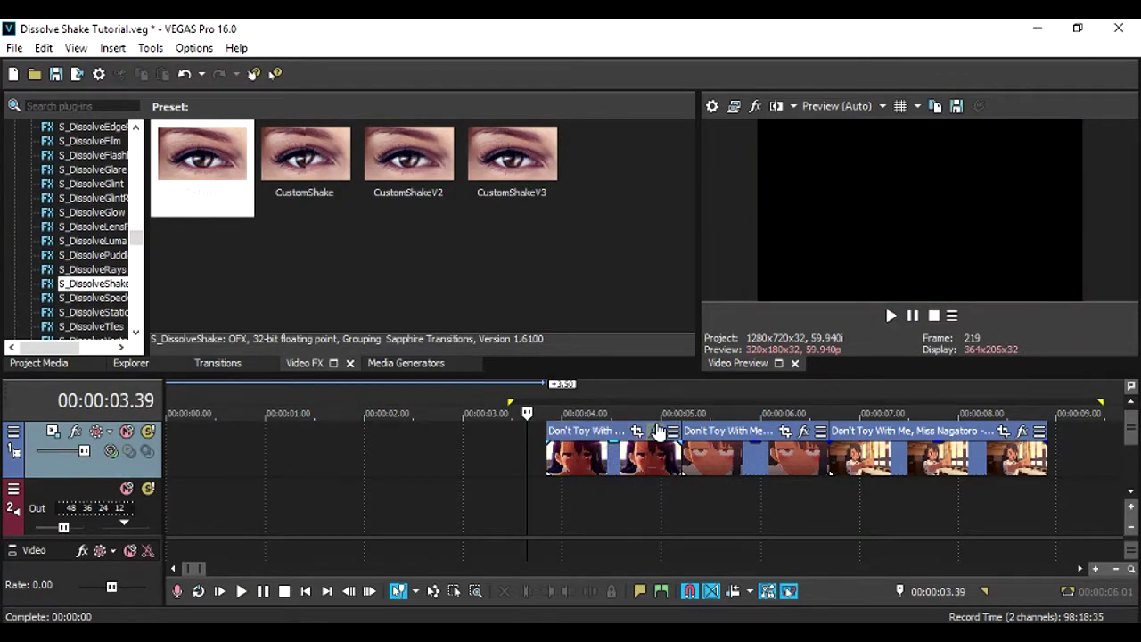
Set the first clip's Dissolve Amount to 0.010 at the 15th-frame keyframe
click(657, 432)
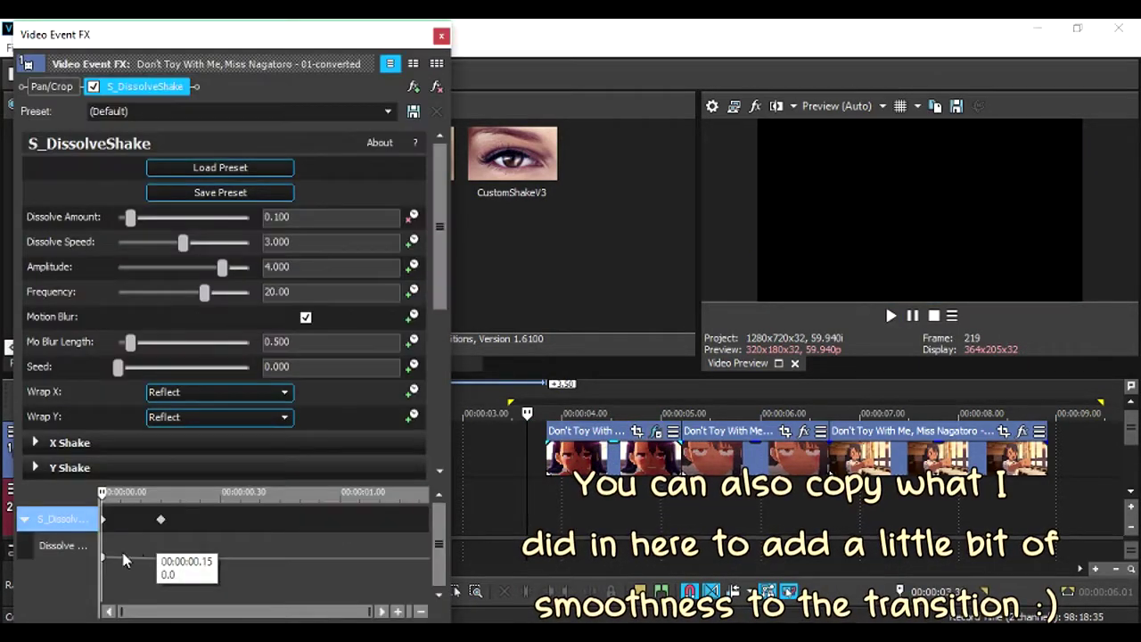
drag(222, 540, 165, 543)
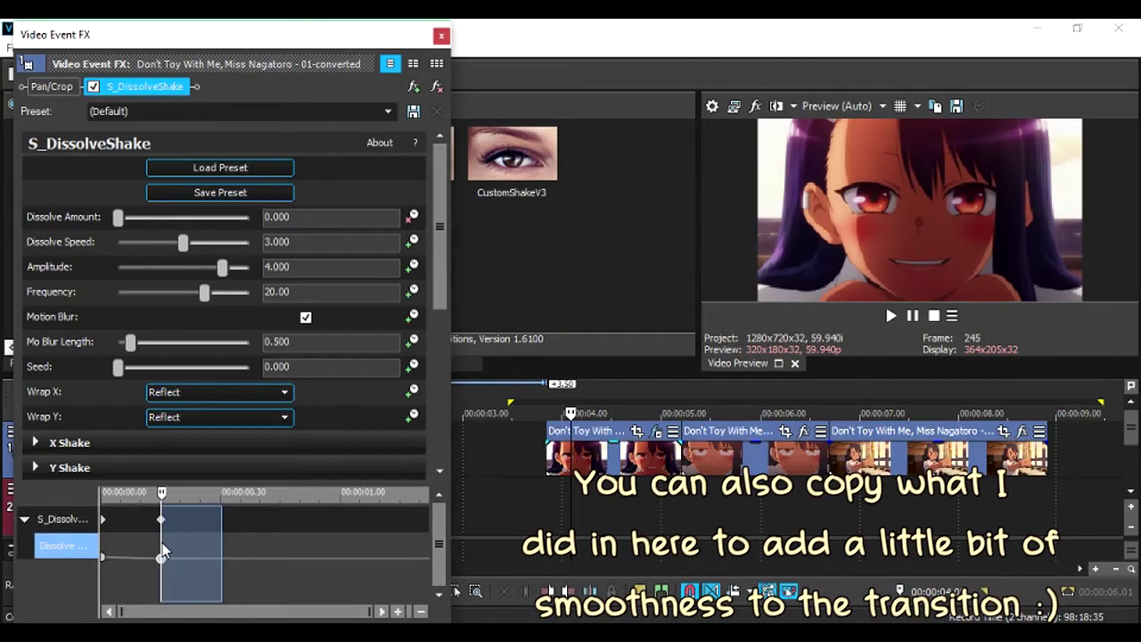
click(161, 556)
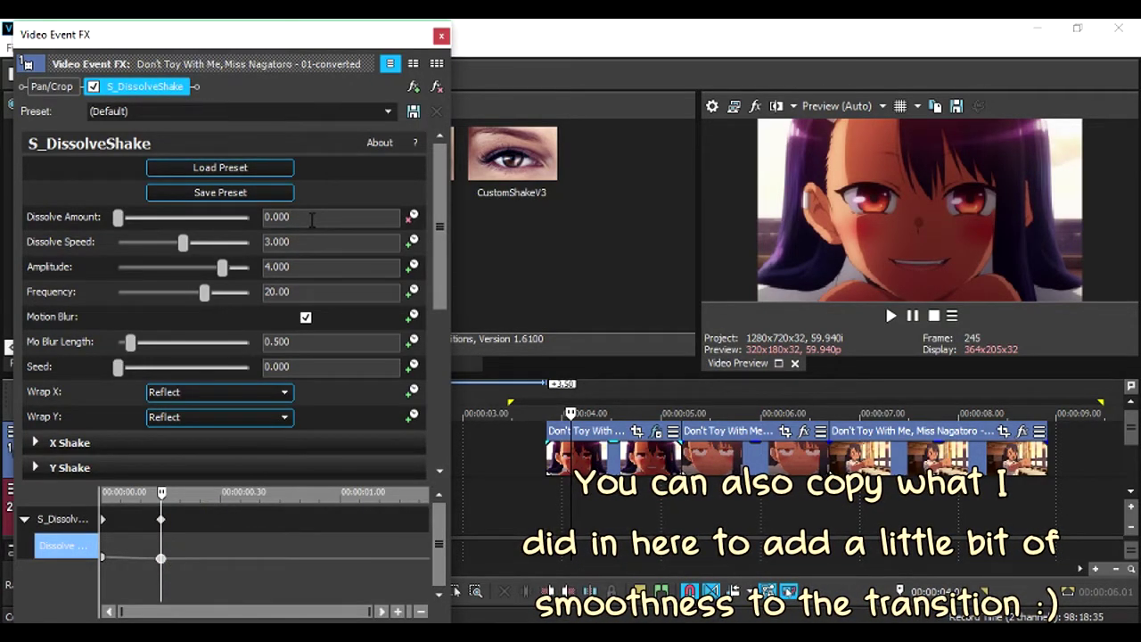
key(BackSpace)
text(10)
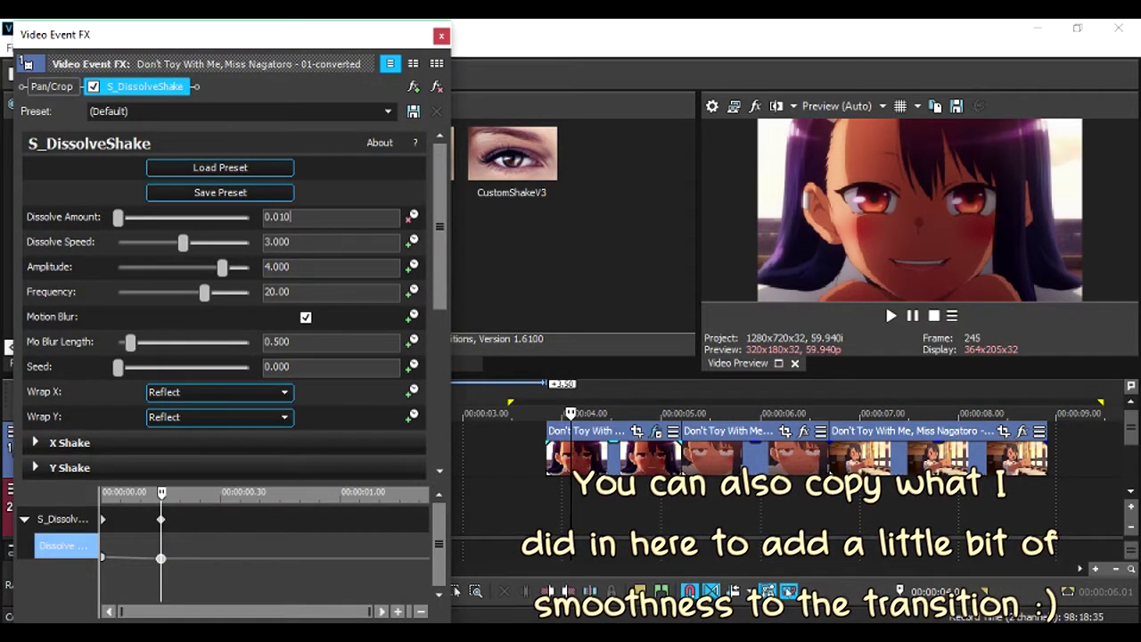
key(Return)
Add a Dissolve Amount keyframe of 0 at the very end of the first clip
drag(162, 493, 428, 493)
double_click(321, 217)
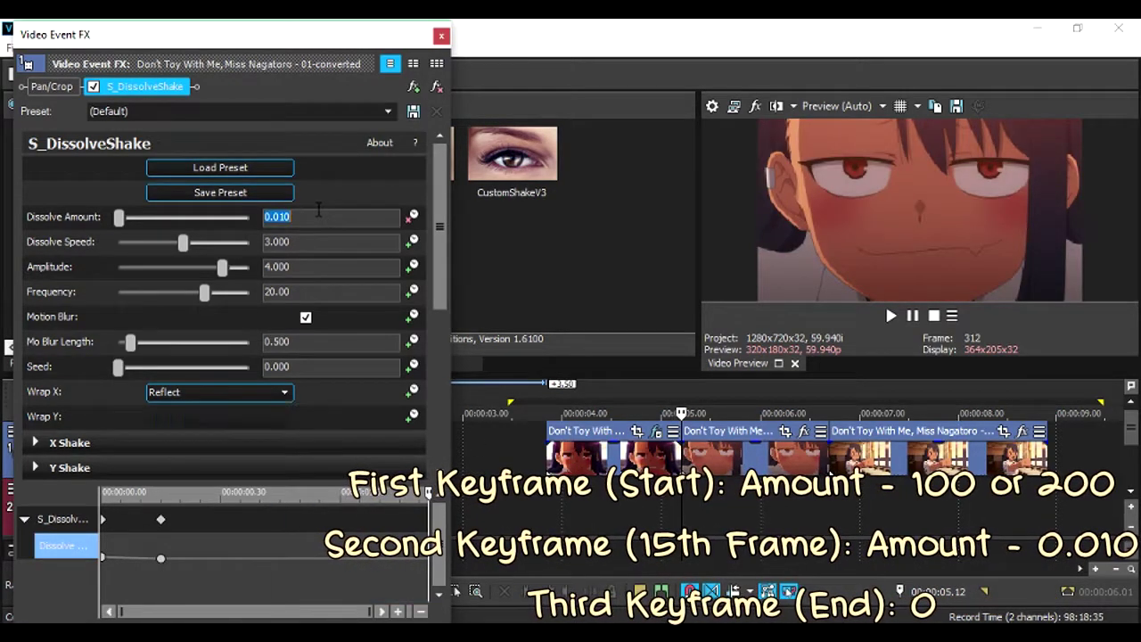
text(0)
key(Return)
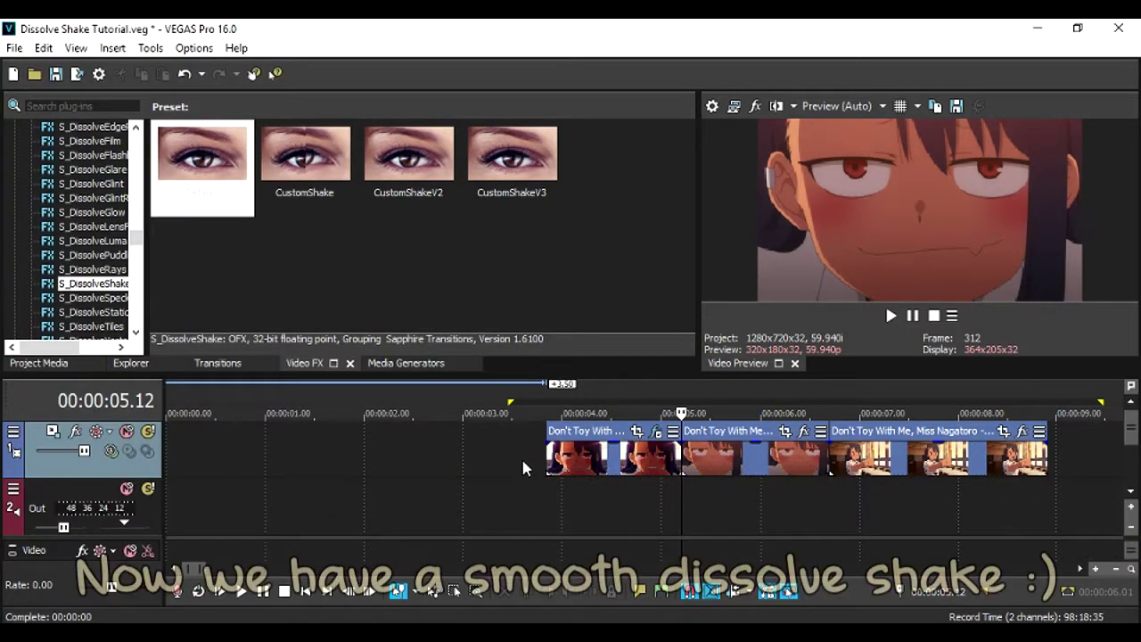
Play back the first clip from before its start to check the smoothed dissolve shake
click(521, 456)
key(space)
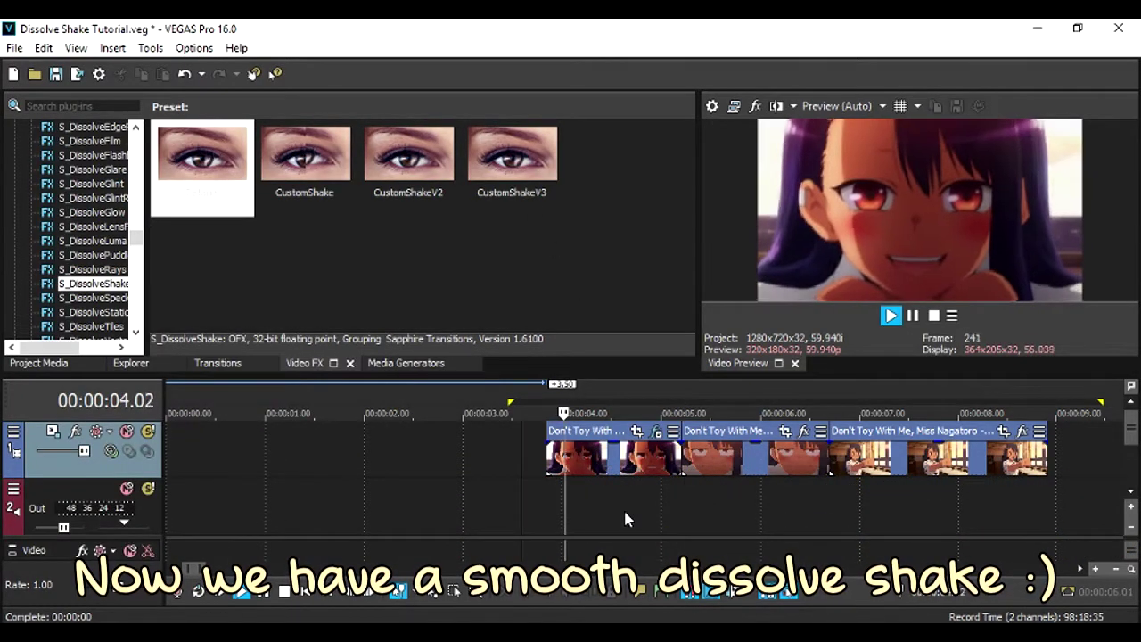
key(space)
click(549, 455)
key(space)
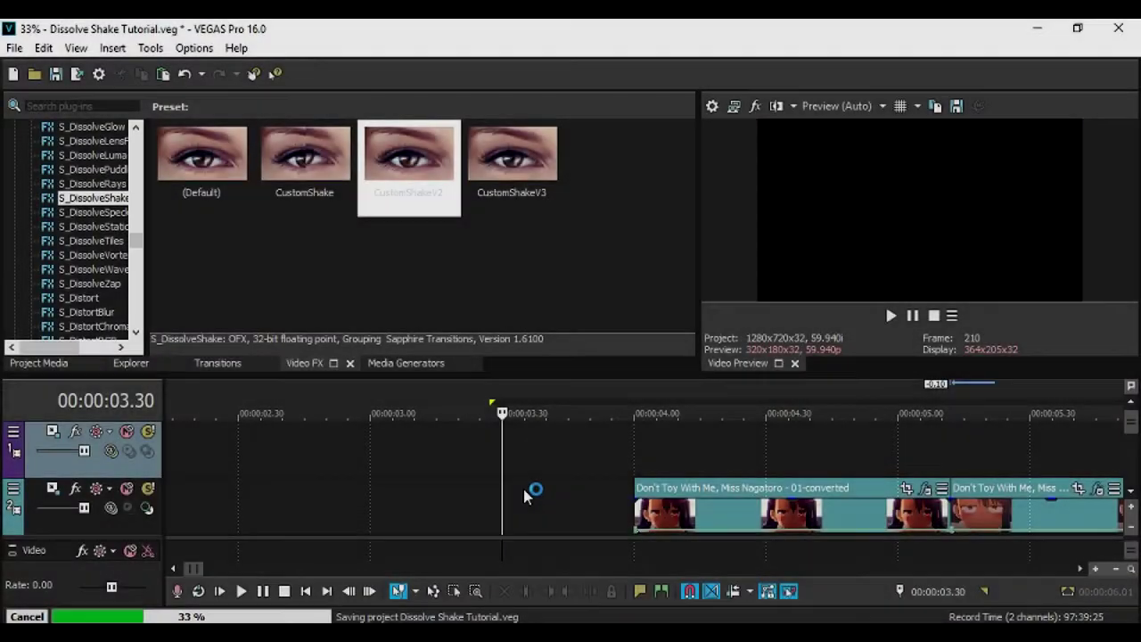
Play through the composited clips on the second track to review where a shake is needed
key(space)
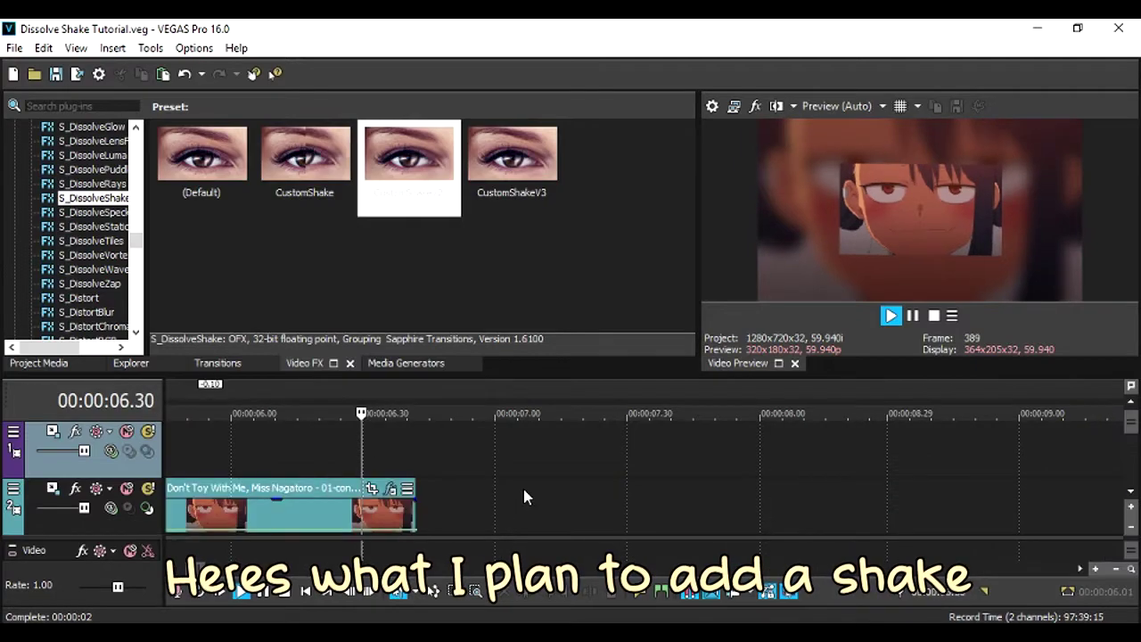
key(space)
key(space)
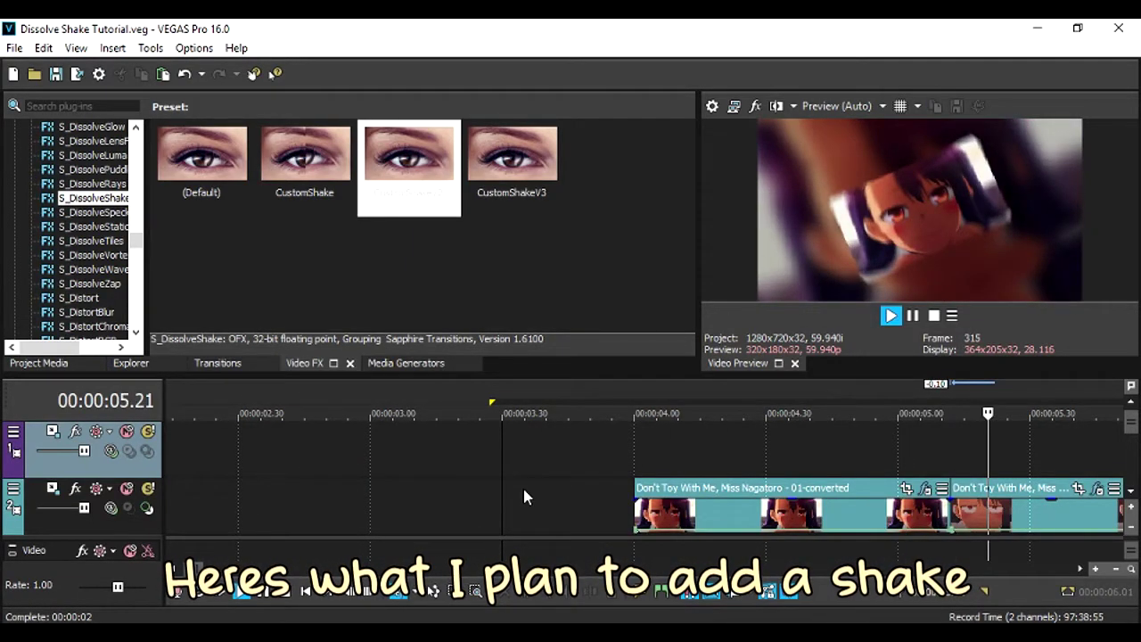
key(space)
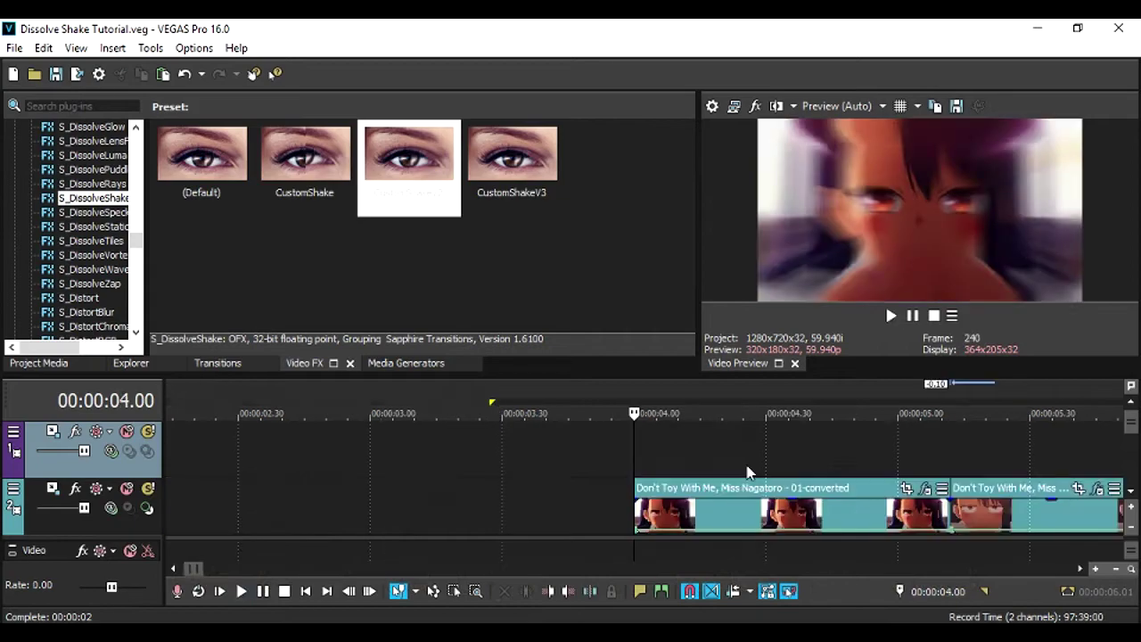
Set S_DissolveShake's Dissolve Amount to 0.1 at the start of the second track's first clip and enable its animation
click(926, 491)
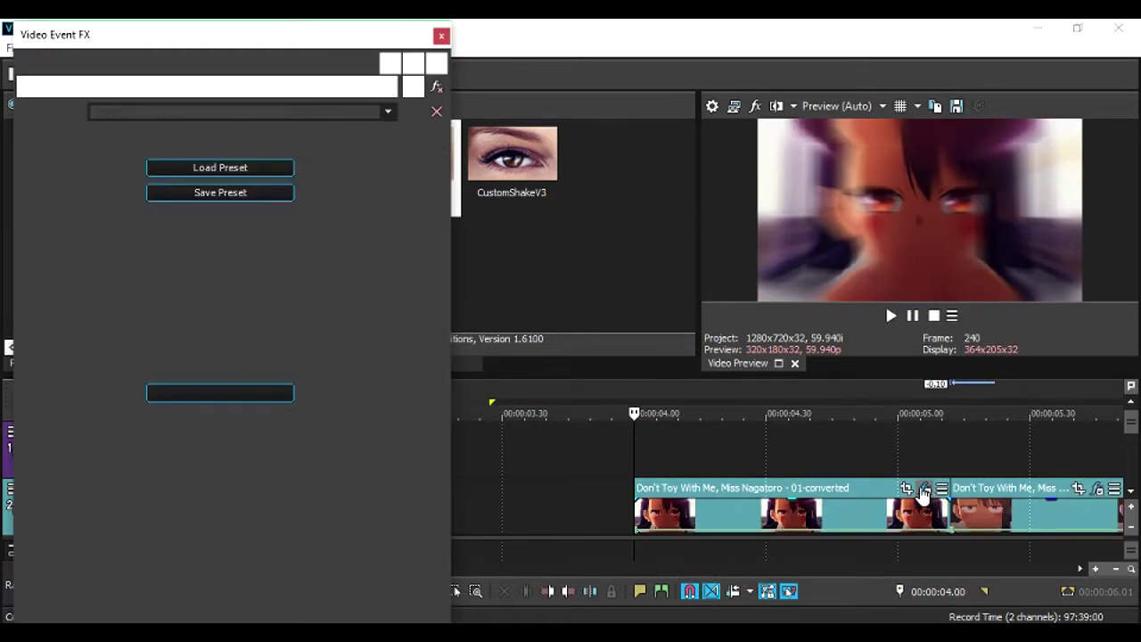
click(297, 219)
key(BackSpace)
key(BackSpace)
key(BackSpace)
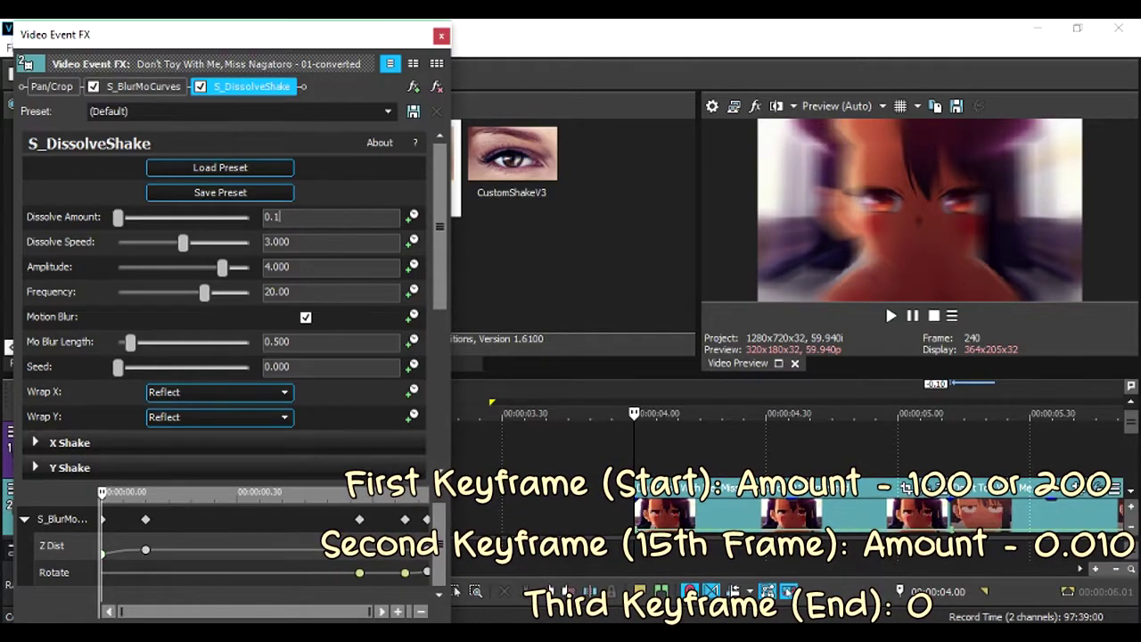
text(1)
key(Return)
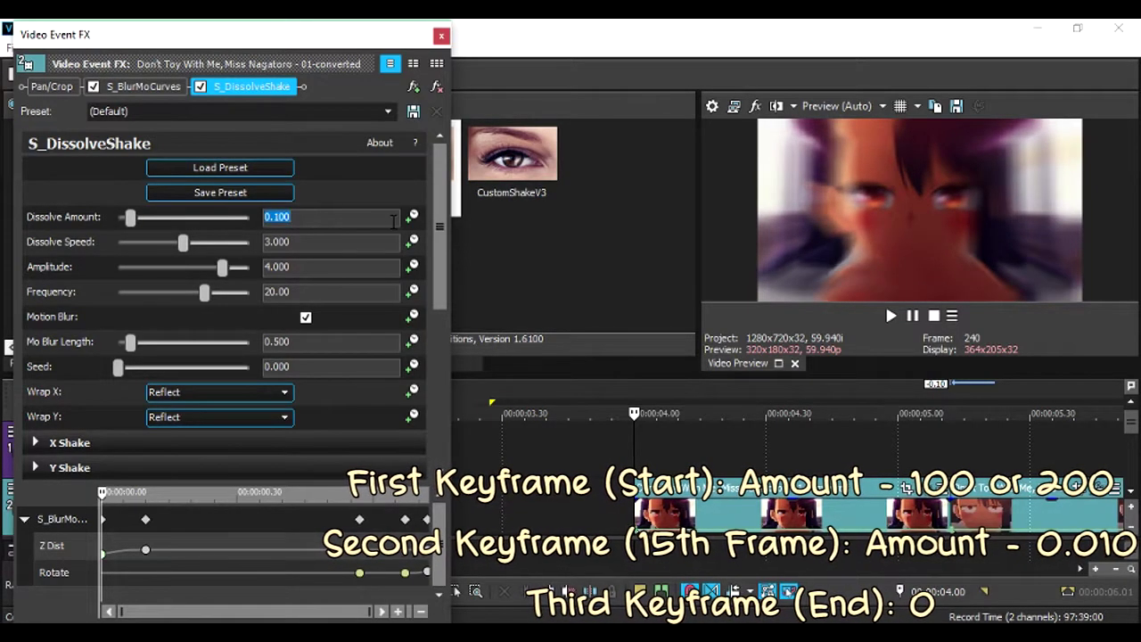
click(411, 217)
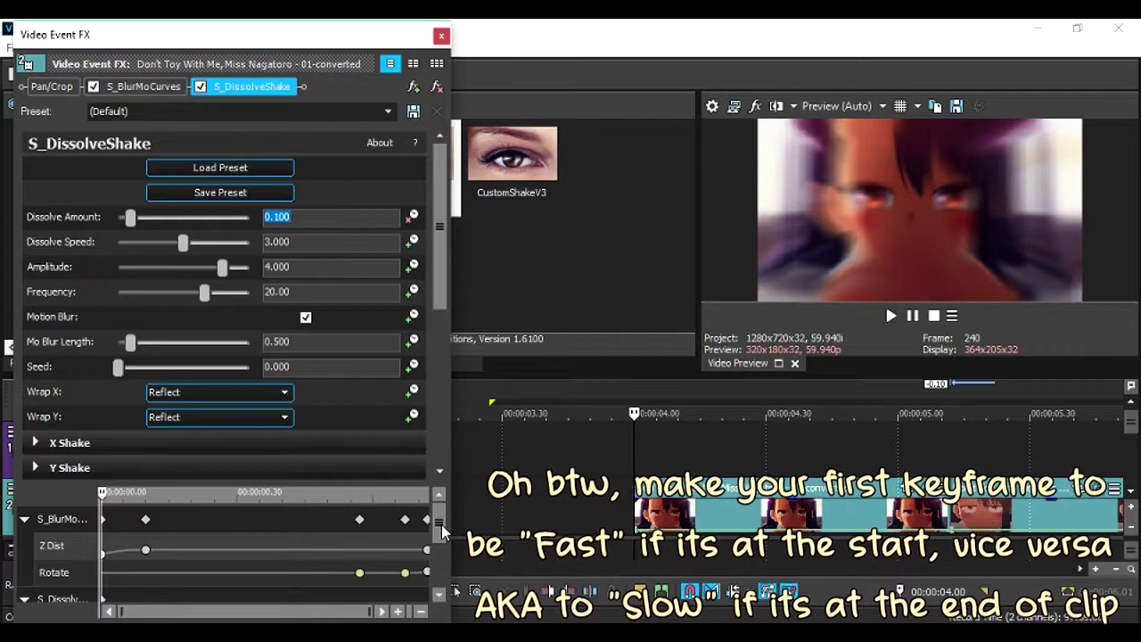
Add a Dissolve Amount keyframe of 0.010 at the clip's 15th frame
scroll(442, 520, down, 2)
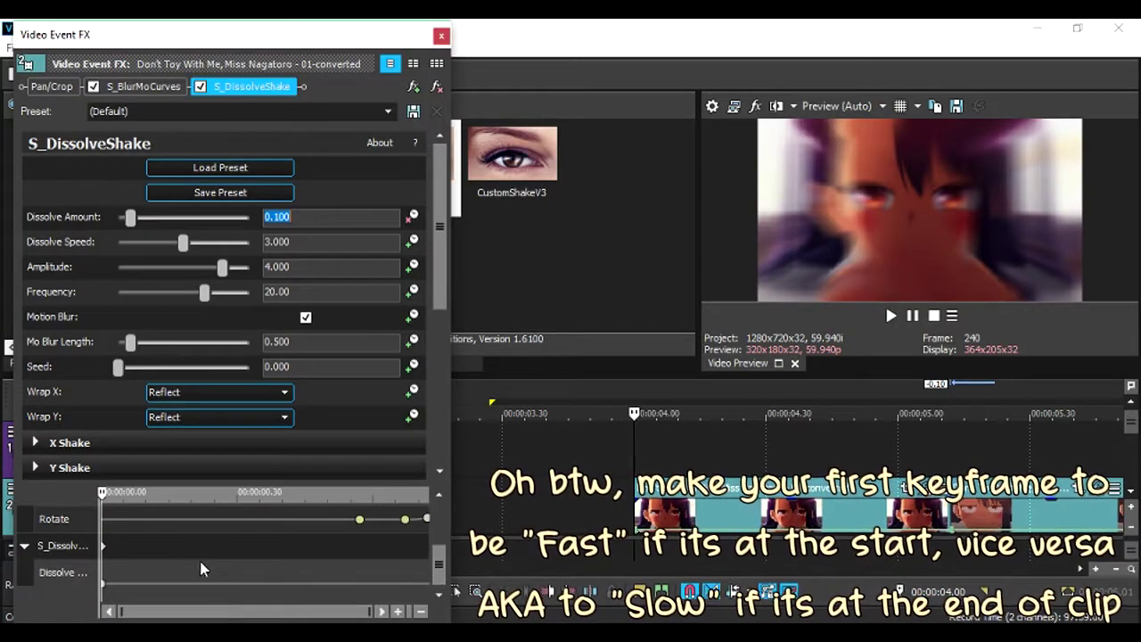
drag(201, 568, 171, 568)
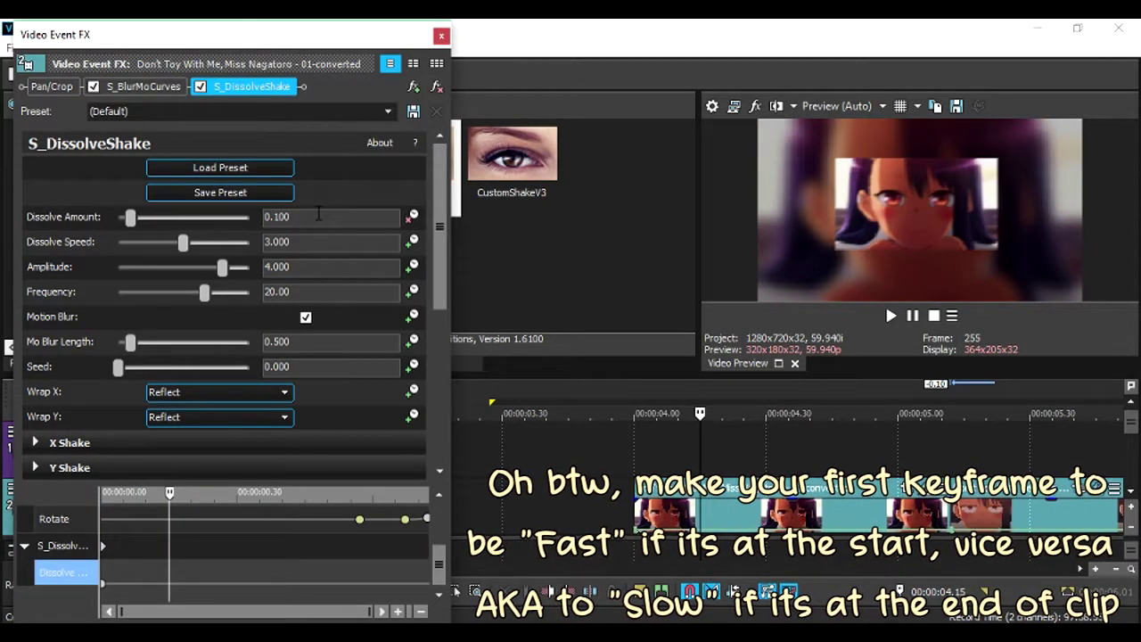
text(0.0)
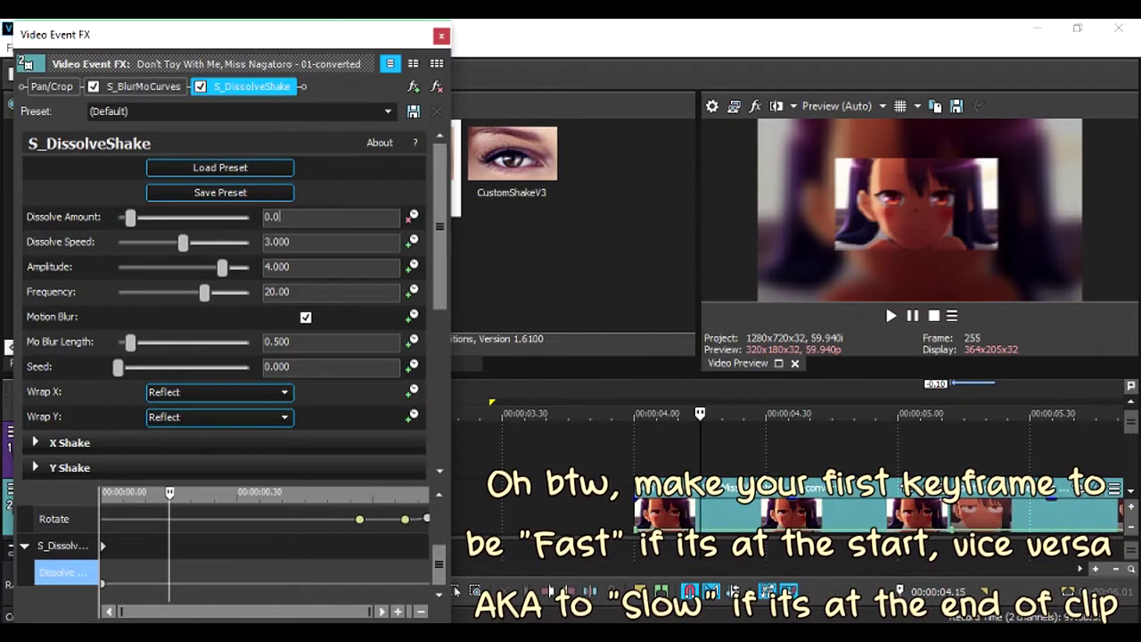
text(10)
key(Return)
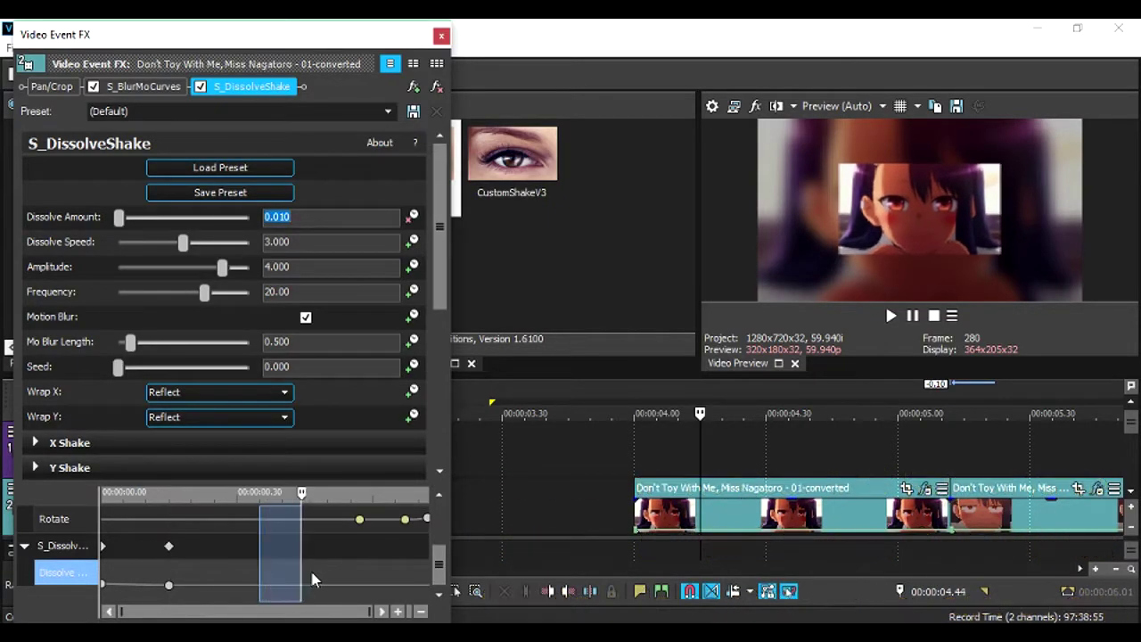
Add a Dissolve Amount keyframe of 0 at the clip's end and set the first keyframe to Fast Fade
click(239, 575)
click(356, 225)
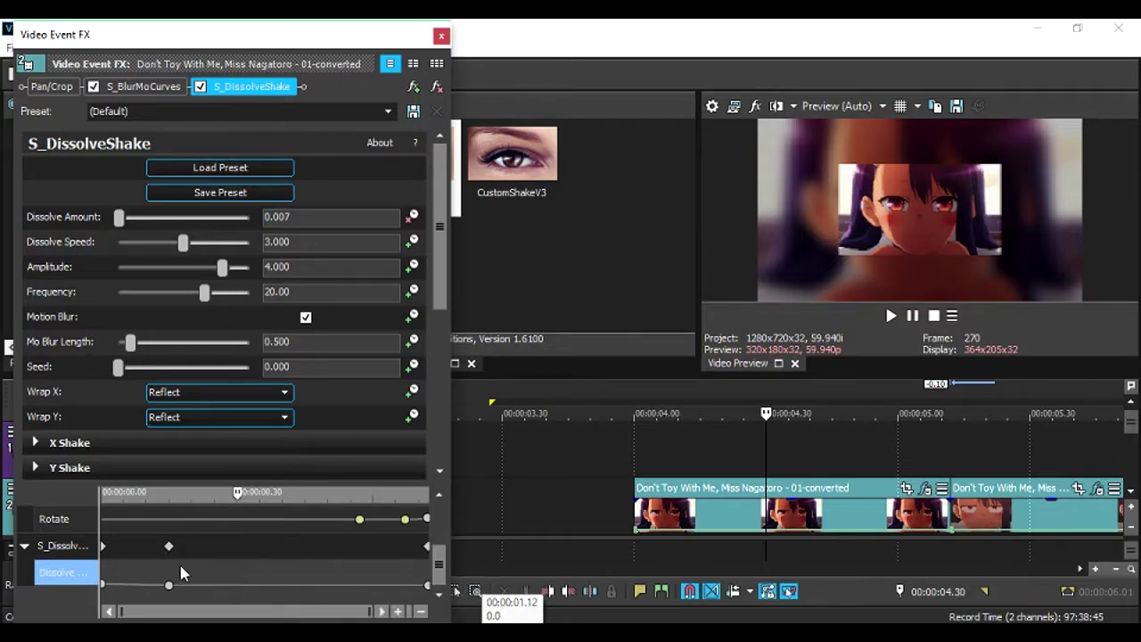
right_click(105, 586)
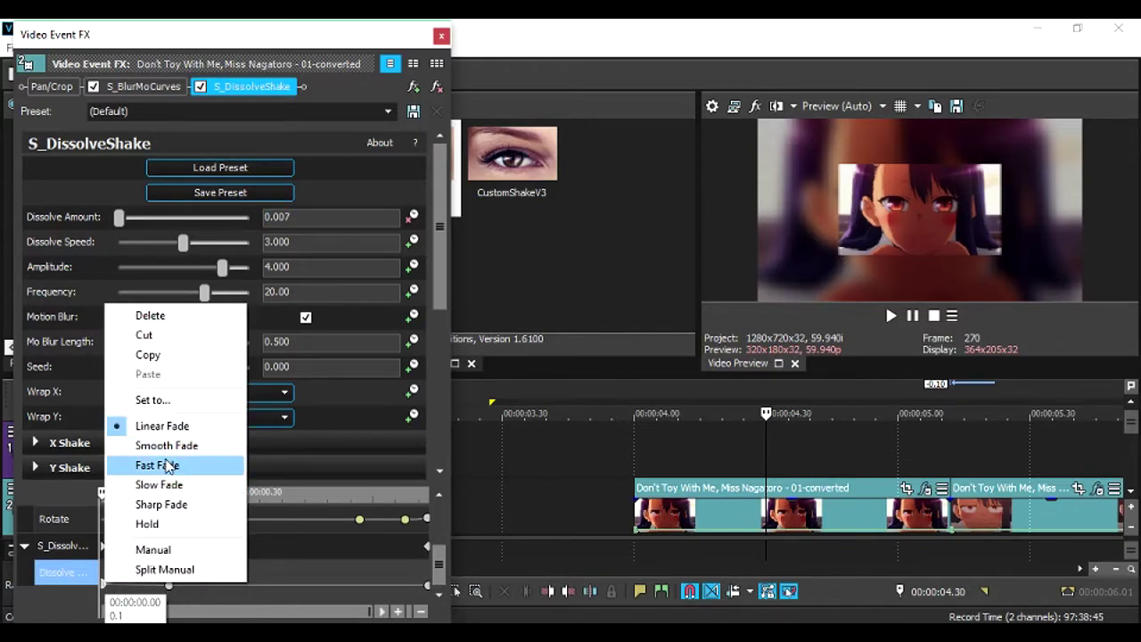
click(166, 464)
click(442, 37)
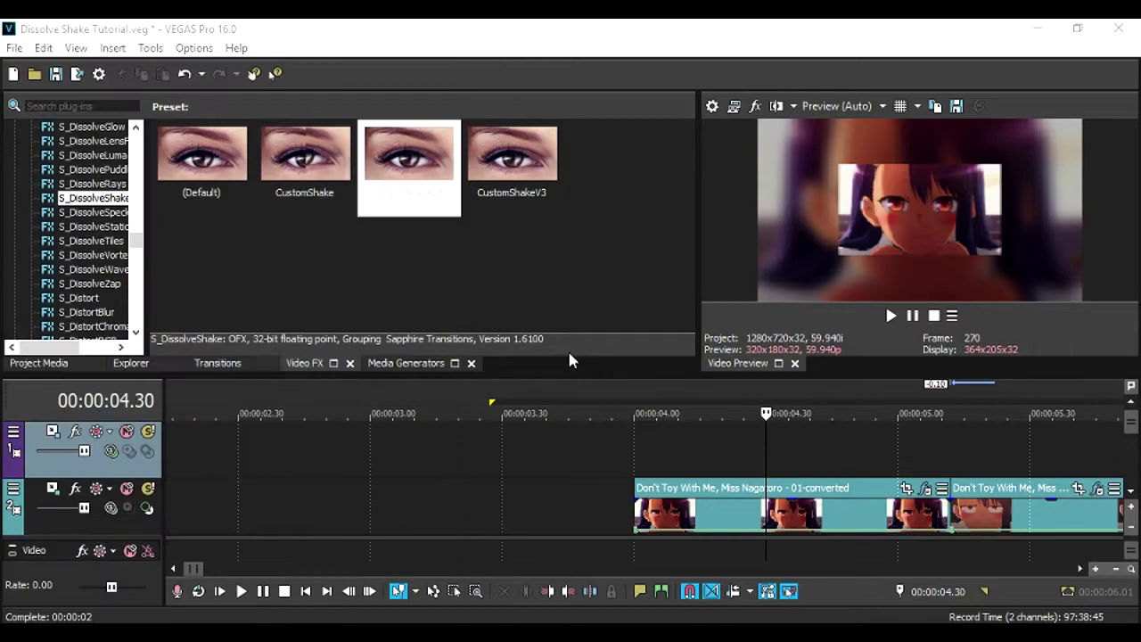
Play back the second track's first clip from 00:00:03.50 to review the added shake
click(593, 462)
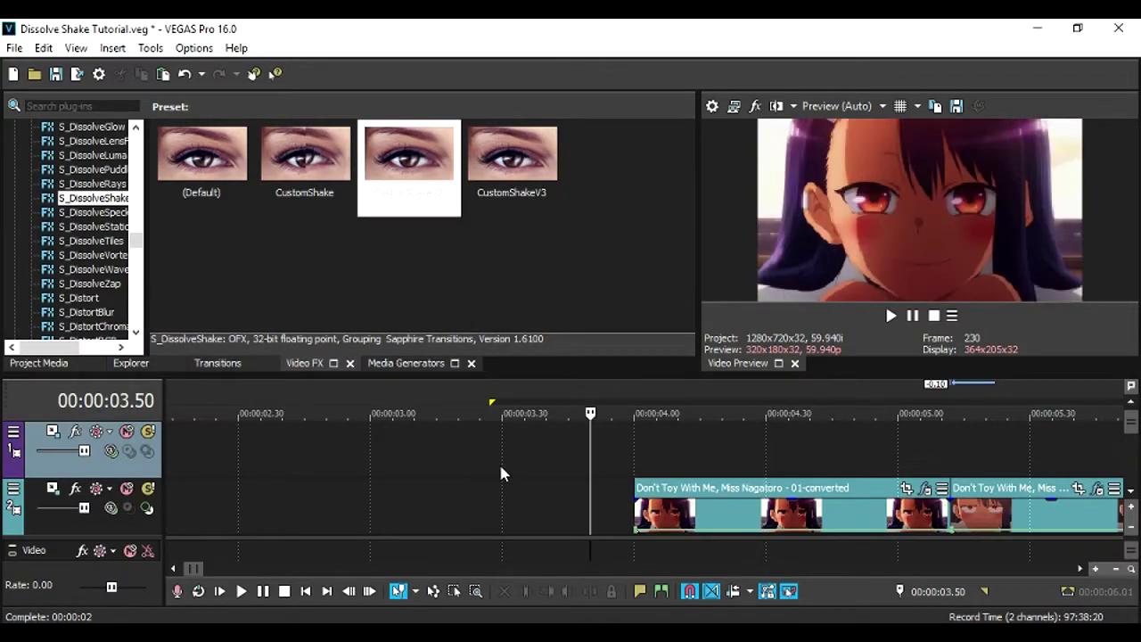
key(space)
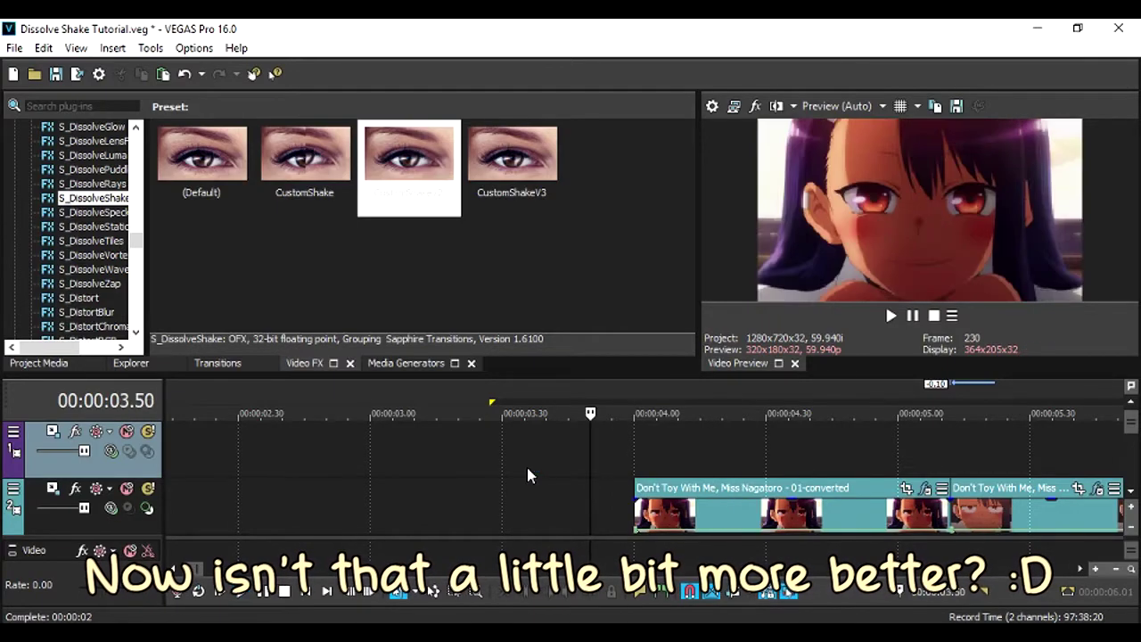
key(space)
key(space)
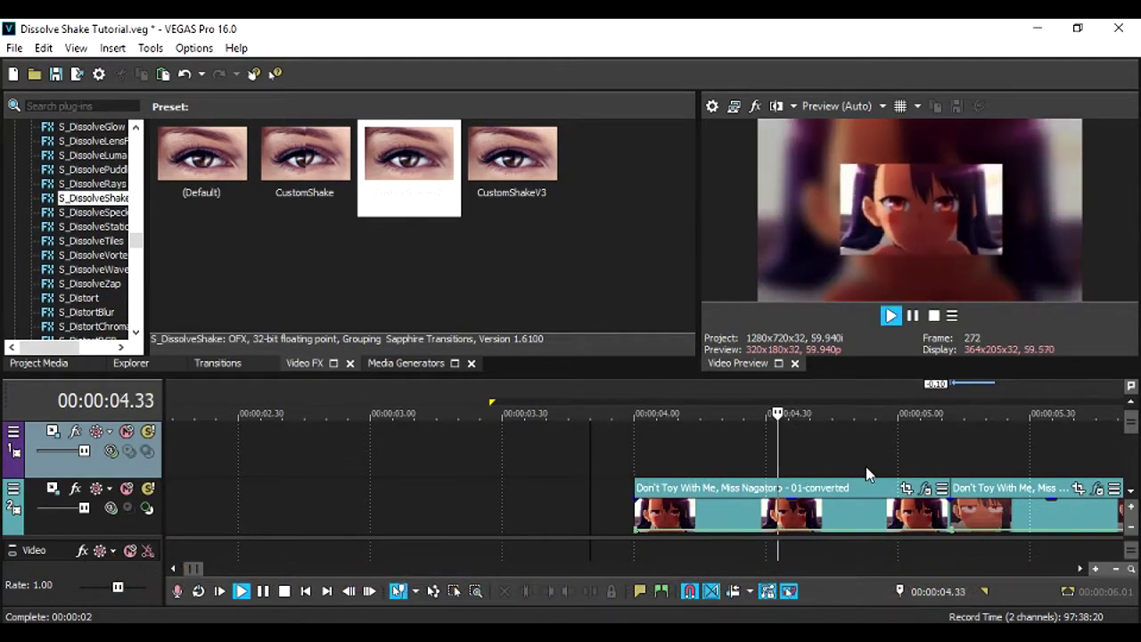
key(space)
Try a Dissolve Amount of 0.25 at the start of the second track's first clip in S_DissolveShake
click(923, 489)
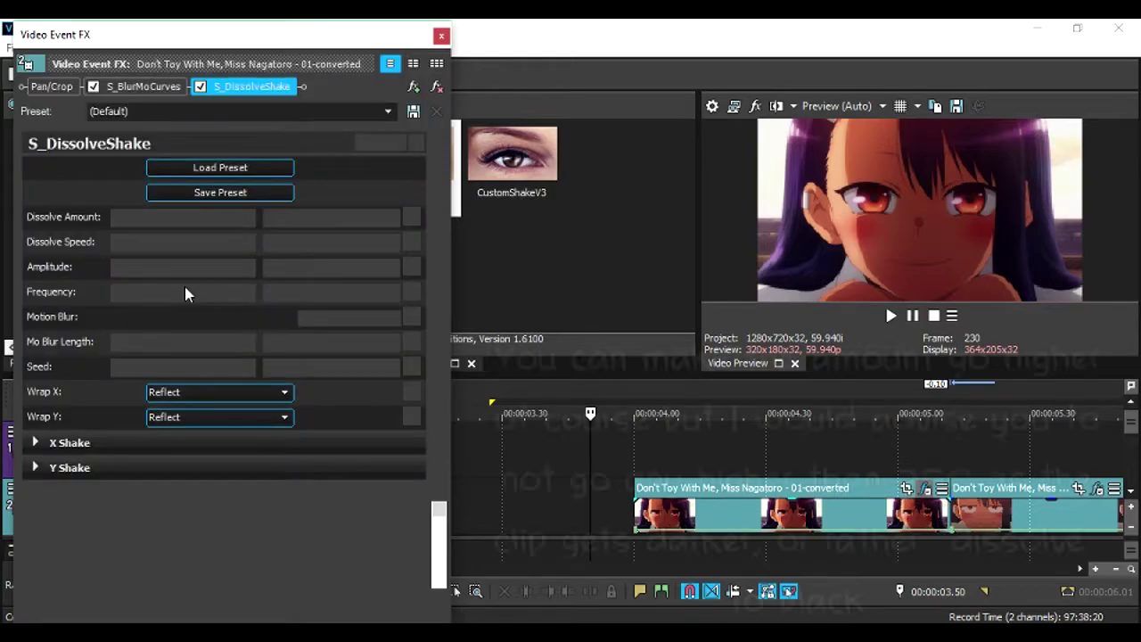
click(334, 214)
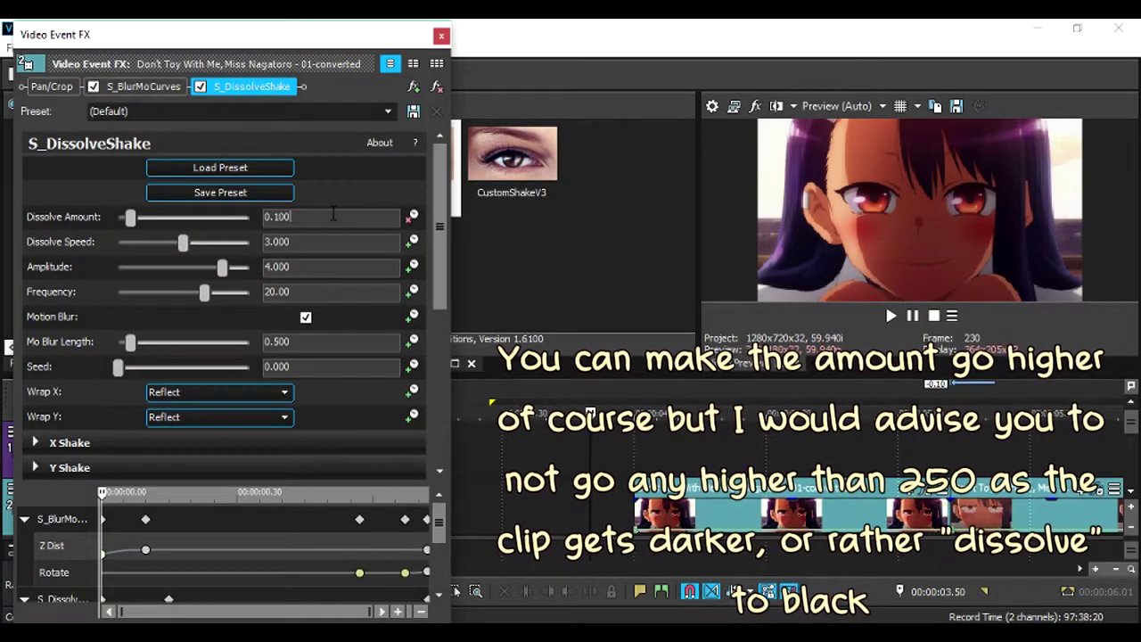
key(BackSpace)
key(BackSpace)
key(BackSpace)
text(0)
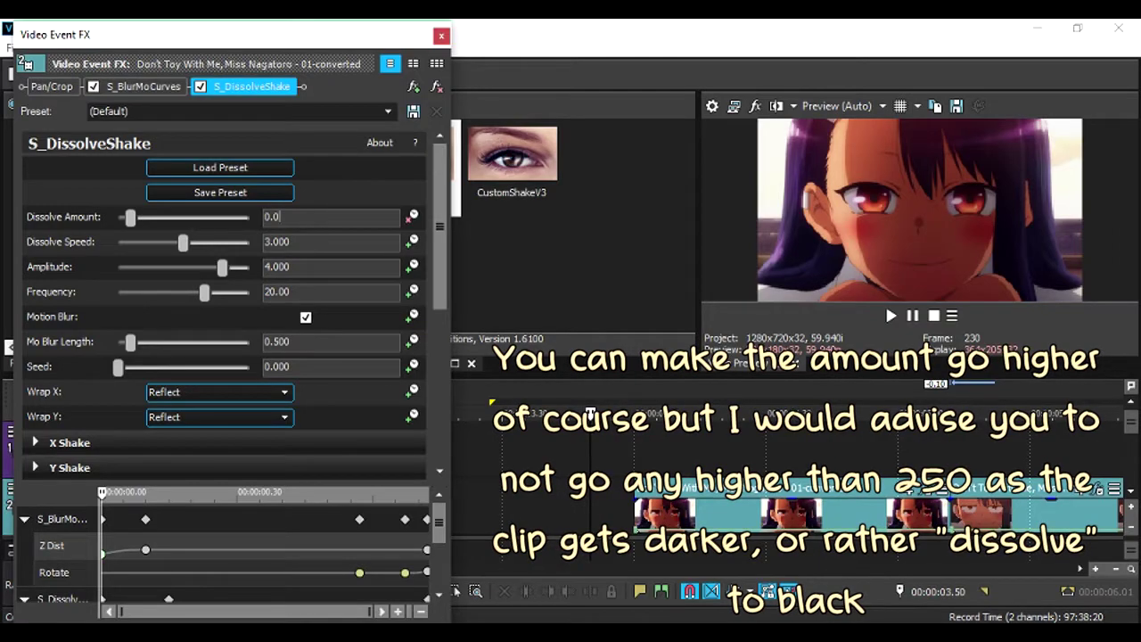
key(BackSpace)
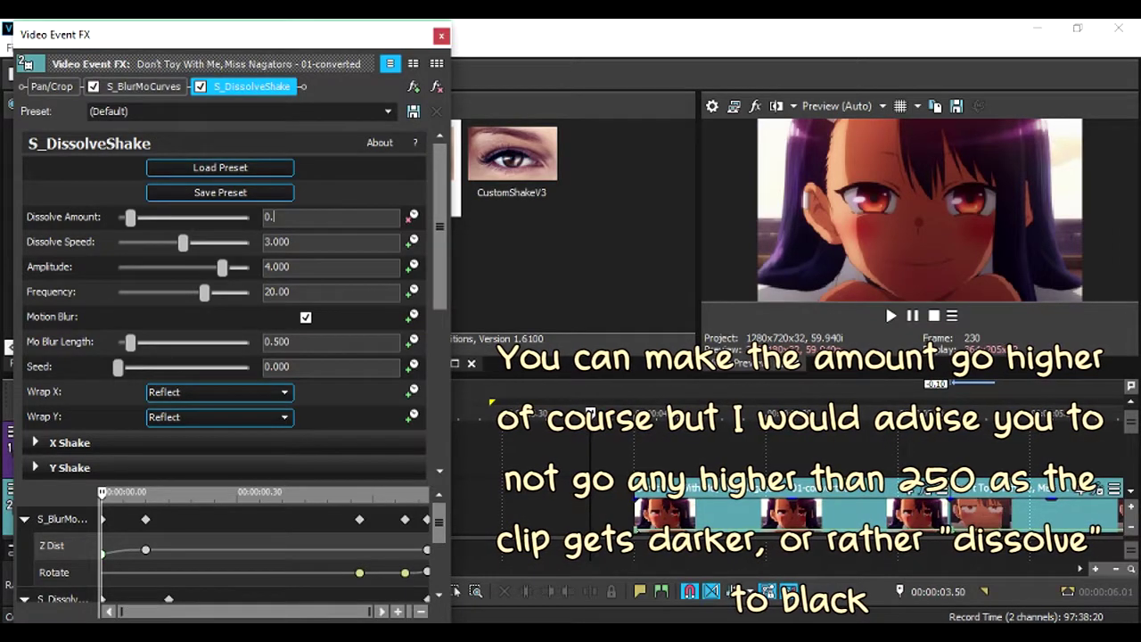
text(25)
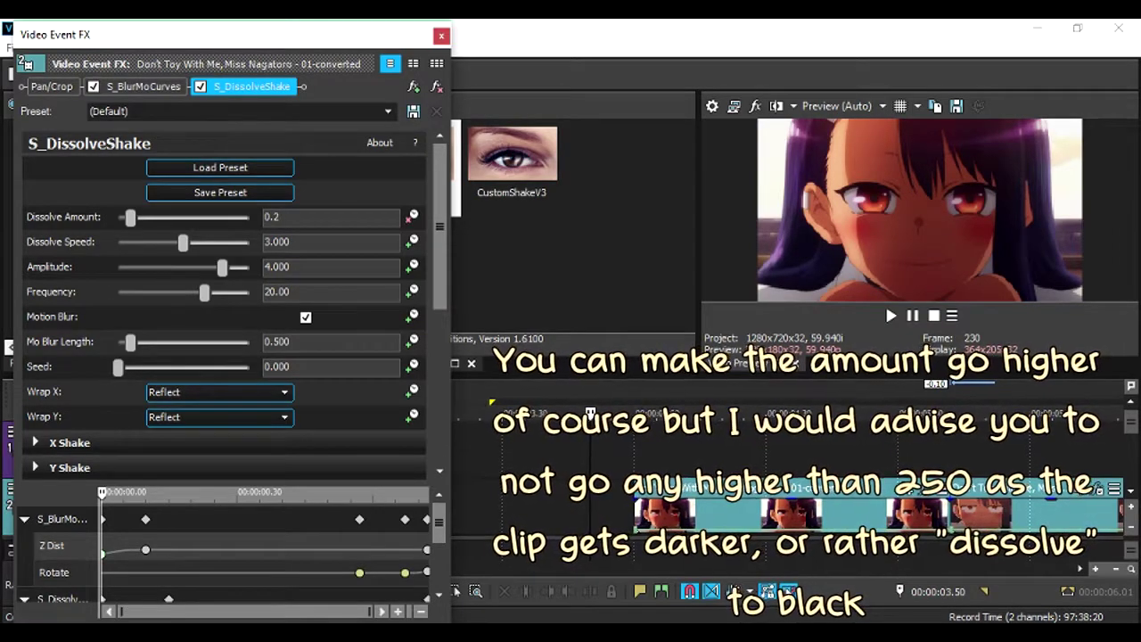
key(Return)
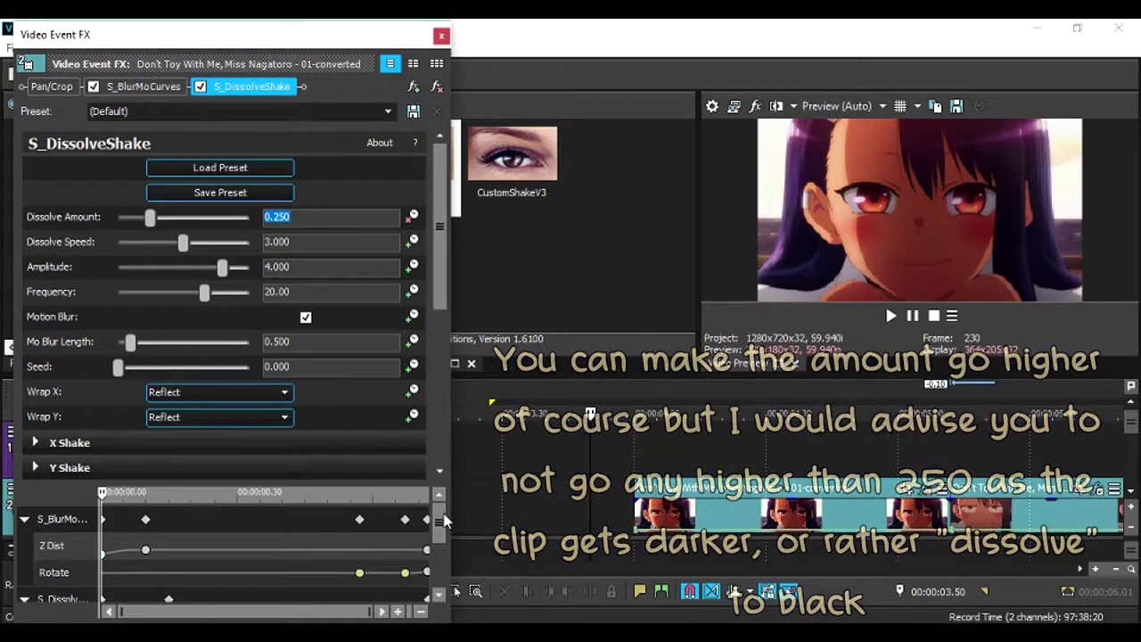
drag(440, 524, 348, 613)
mouse_move(114, 569)
mouse_down()
mouse_move(92, 567)
mouse_move(160, 567)
mouse_move(100, 562)
mouse_up()
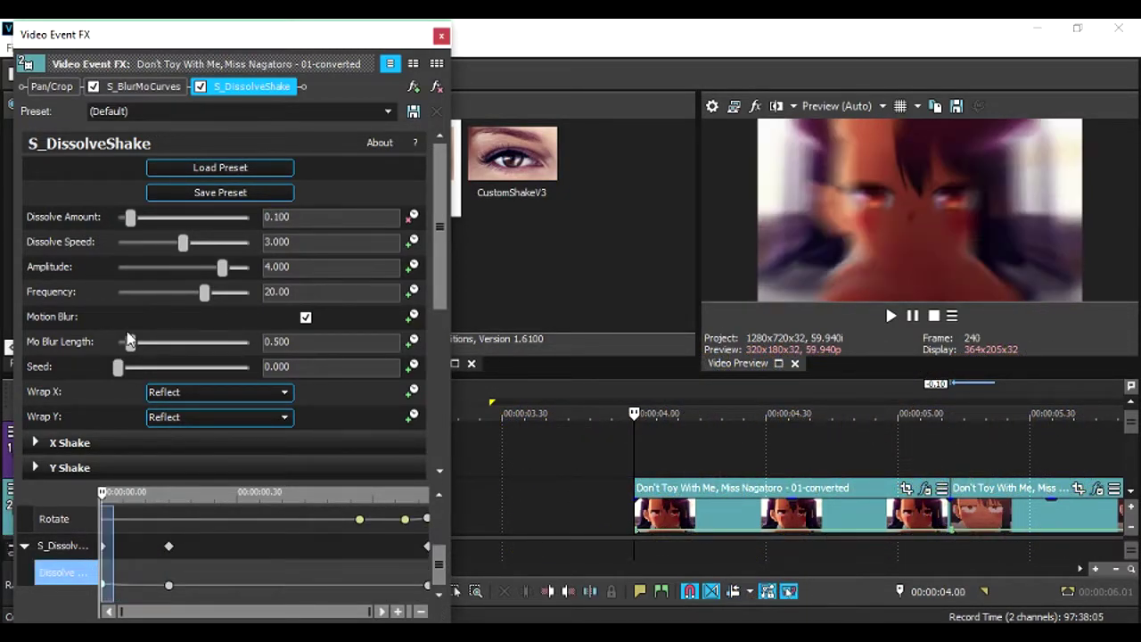
click(441, 36)
Play back the second track's first clip several times from just before its start to review the dissolve shake
click(553, 461)
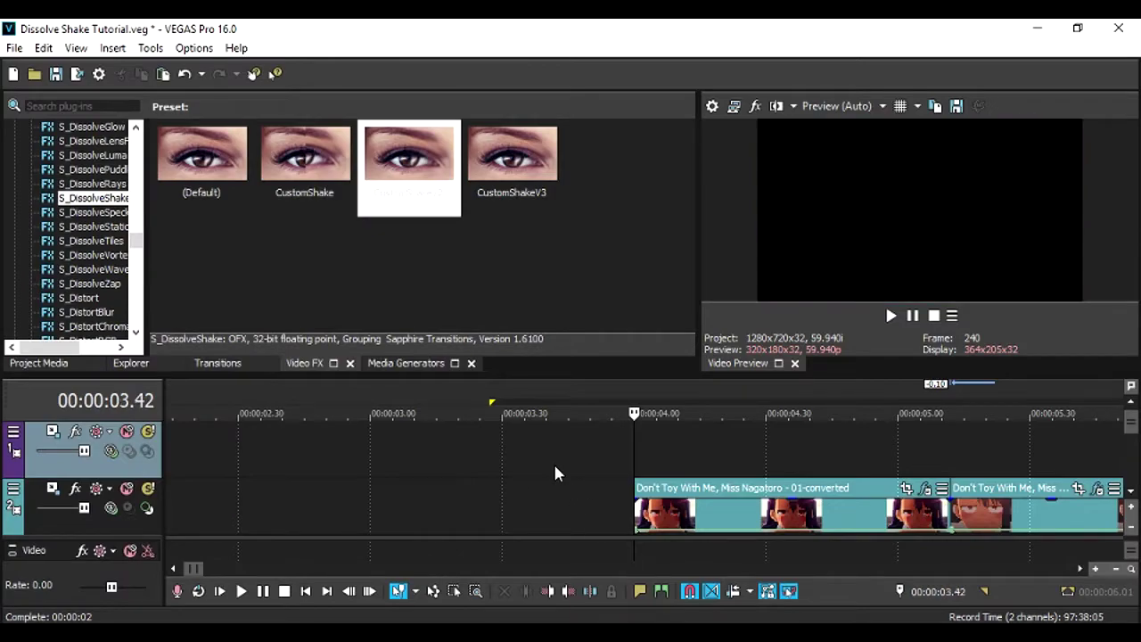
key(space)
key(space)
key(space)
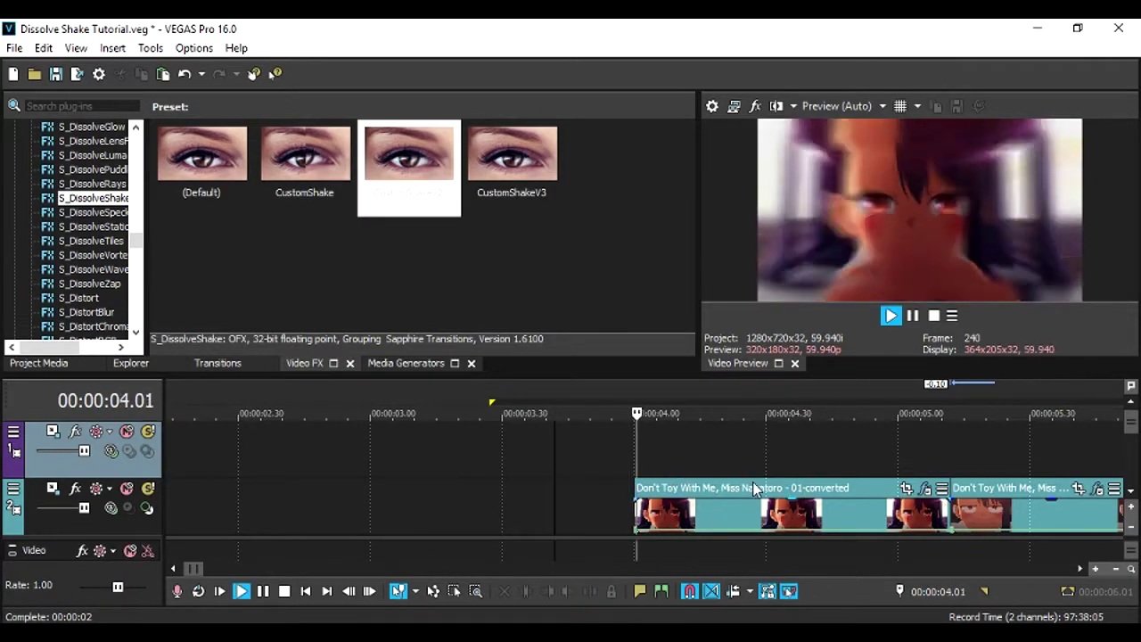
key(space)
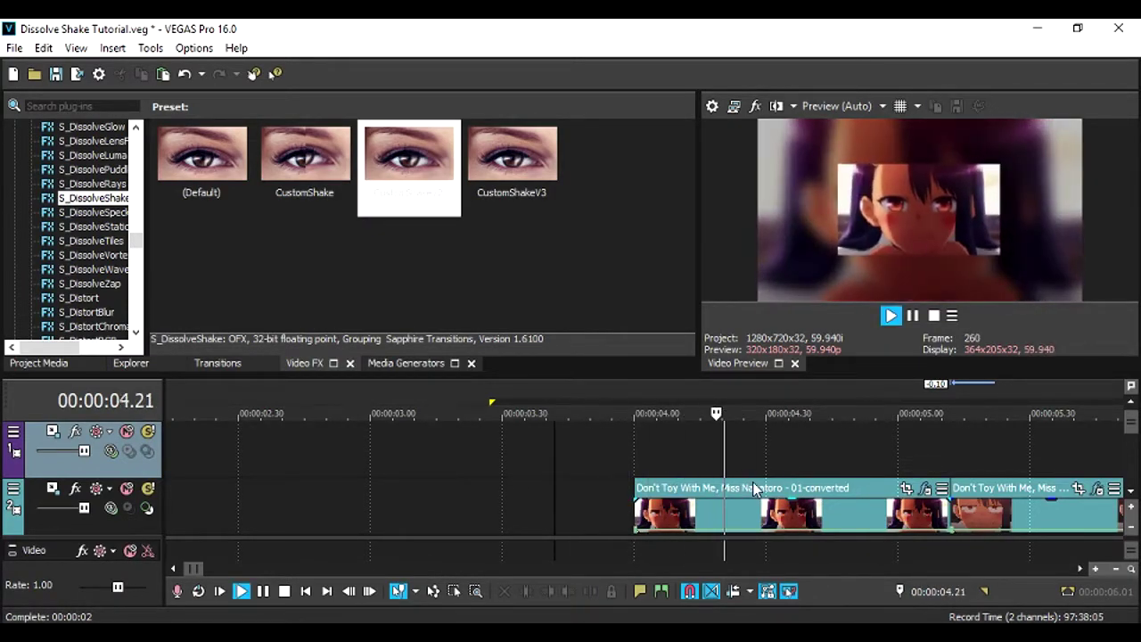
key(space)
click(605, 496)
key(space)
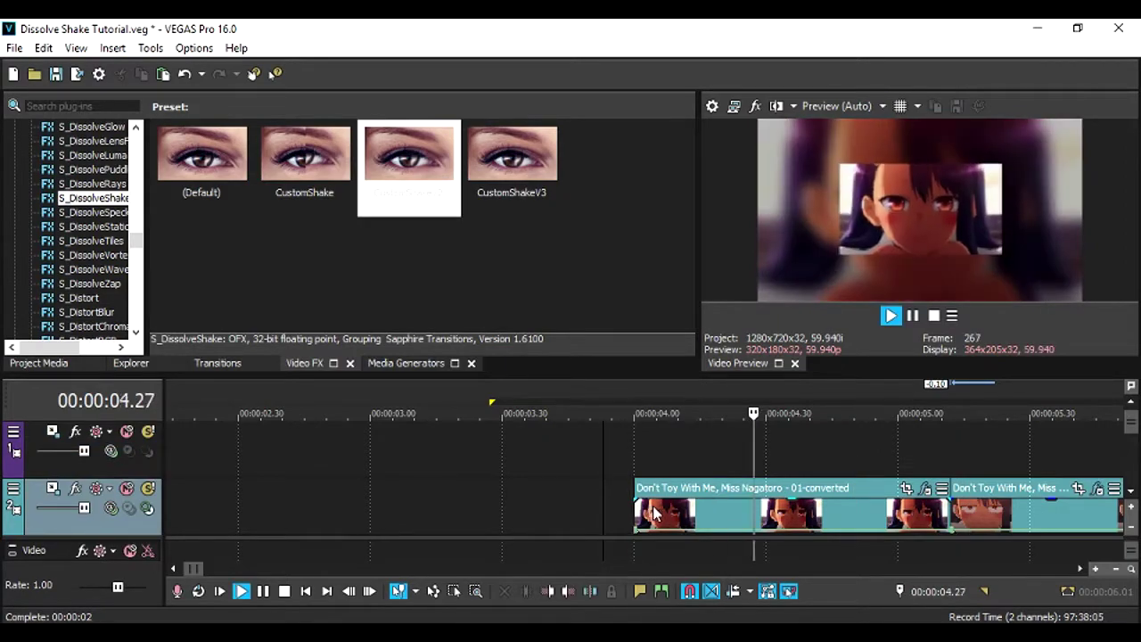
key(space)
scroll(749, 493, down, 1)
key(space)
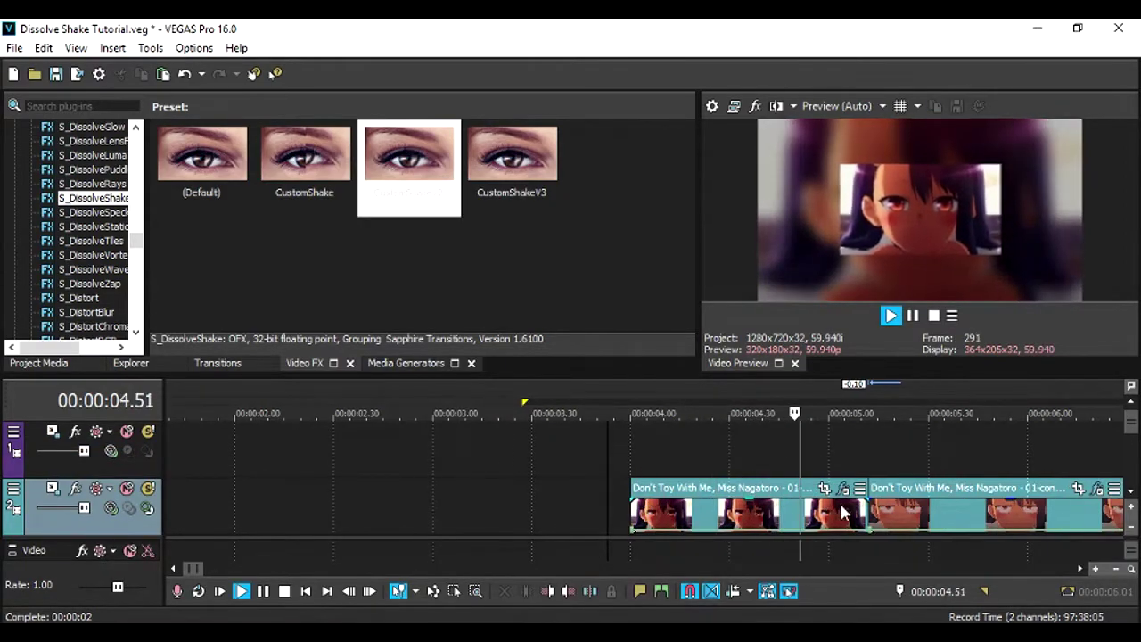
key(space)
Apply S_DissolveShake's CustomShakeV2 preset to the second clip and animate its Dissolve Amount from 0.25 at the clip's start
click(872, 467)
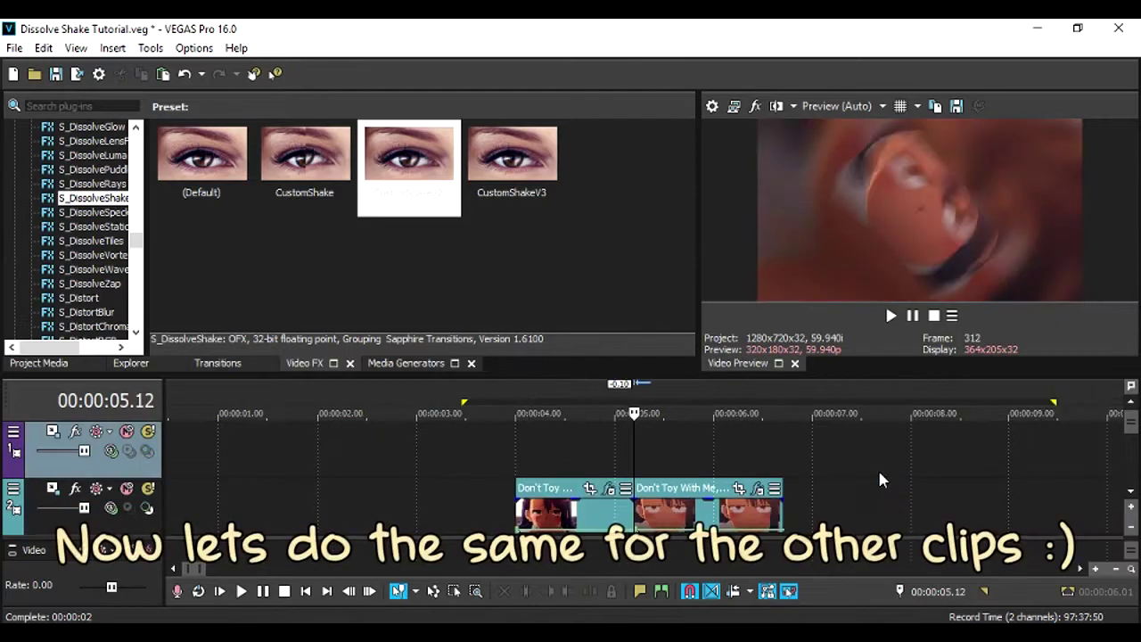
scroll(877, 467, up, 1)
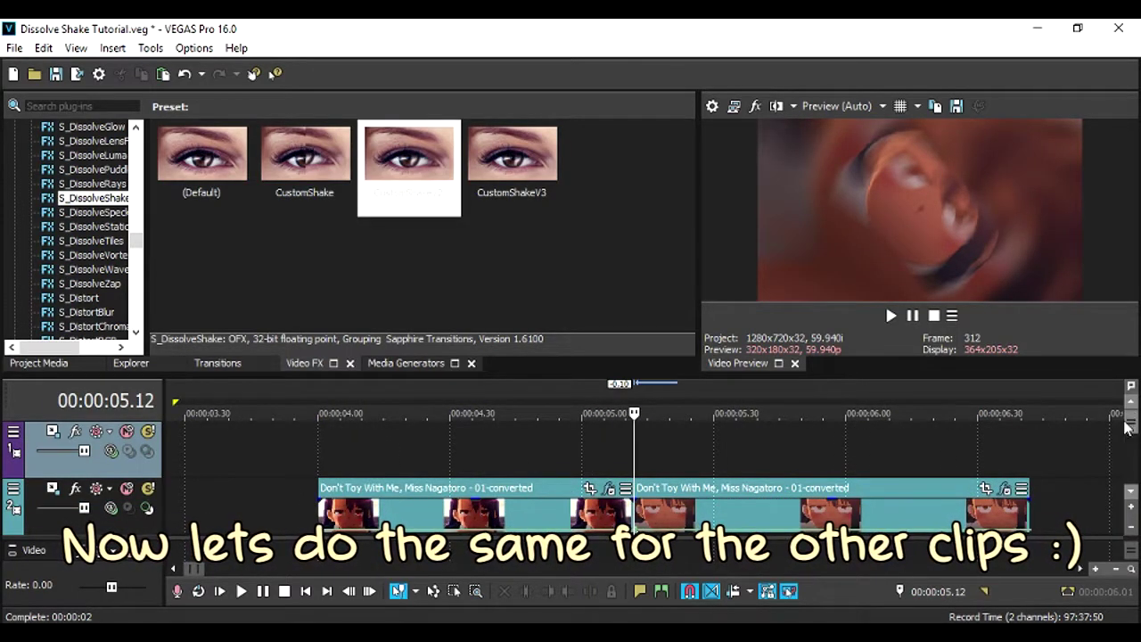
drag(420, 169, 688, 518)
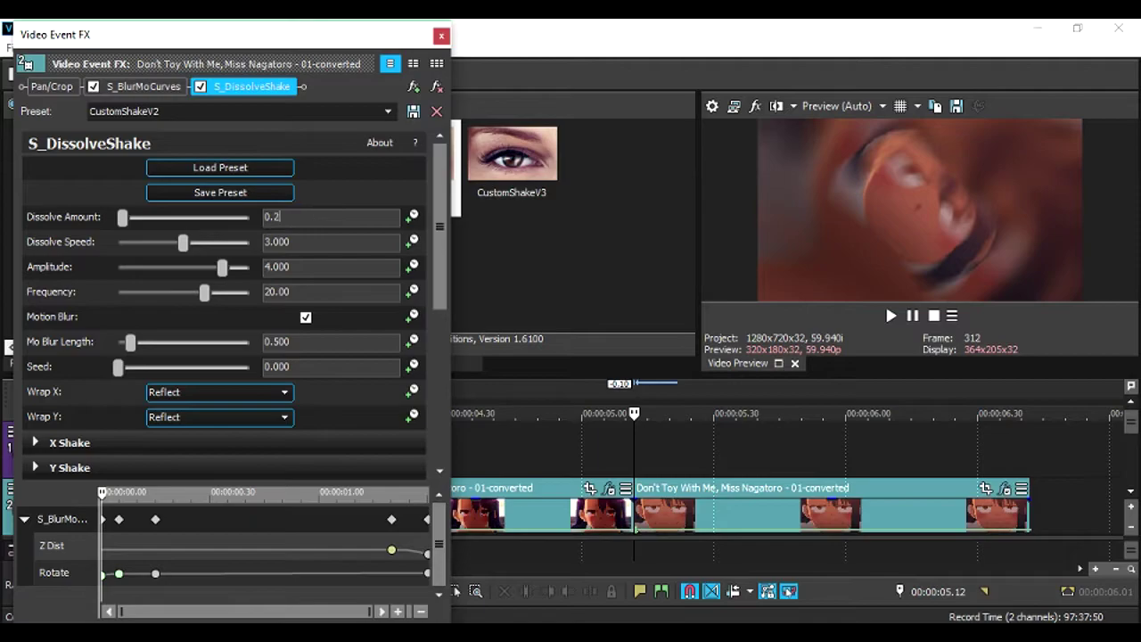
text(5)
key(Return)
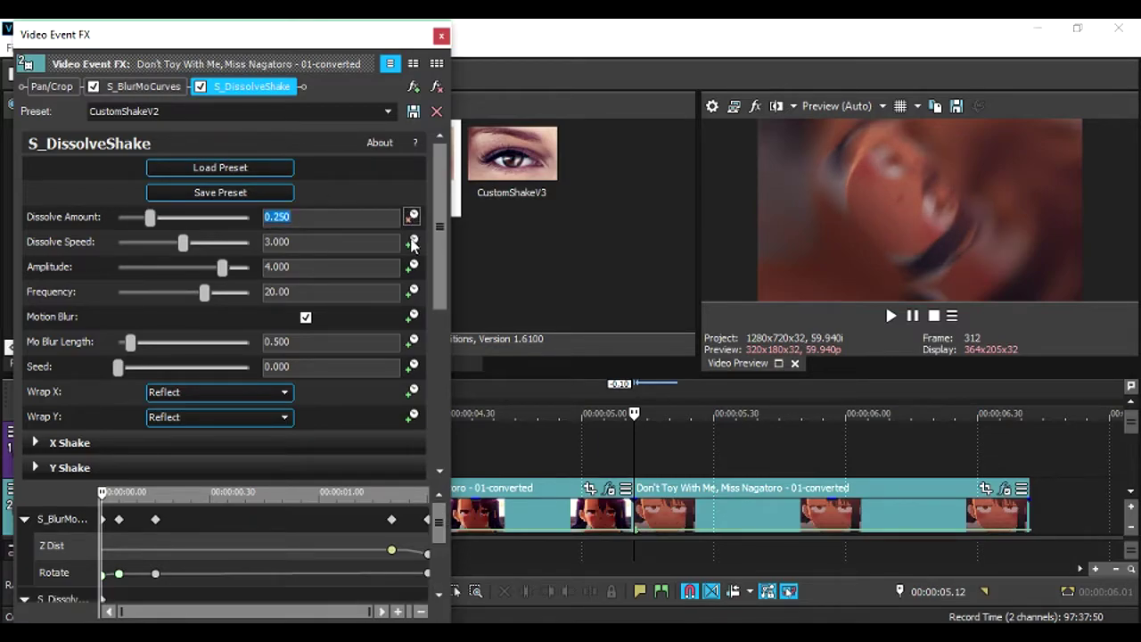
Add a Dissolve Amount keyframe of 0.01 at the second clip's 15th frame
scroll(444, 554, down, 2)
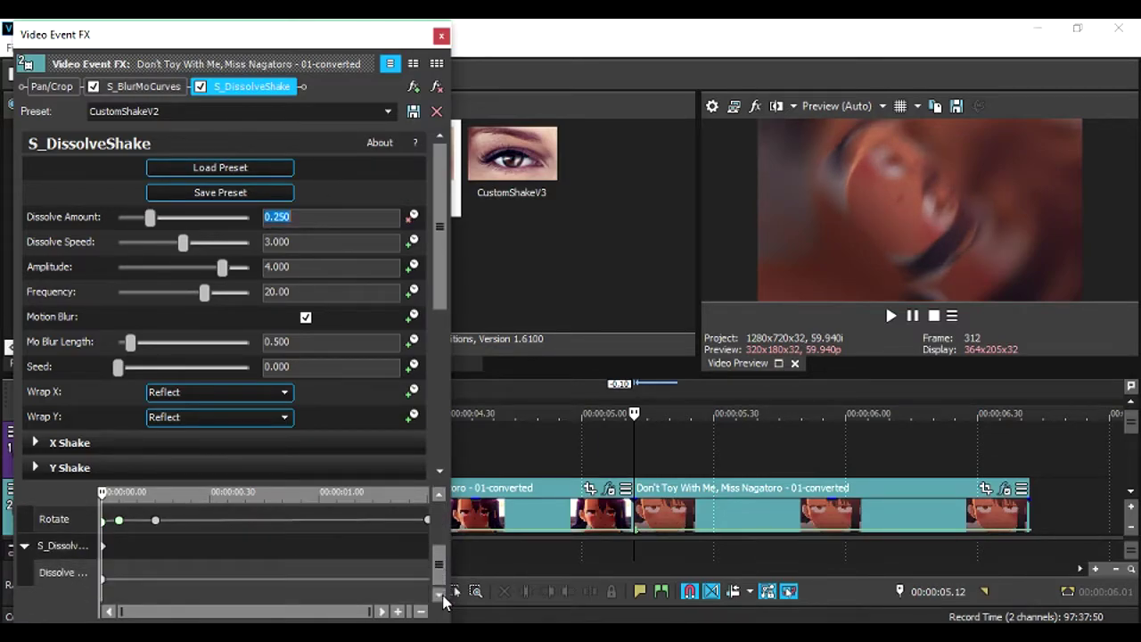
click(162, 573)
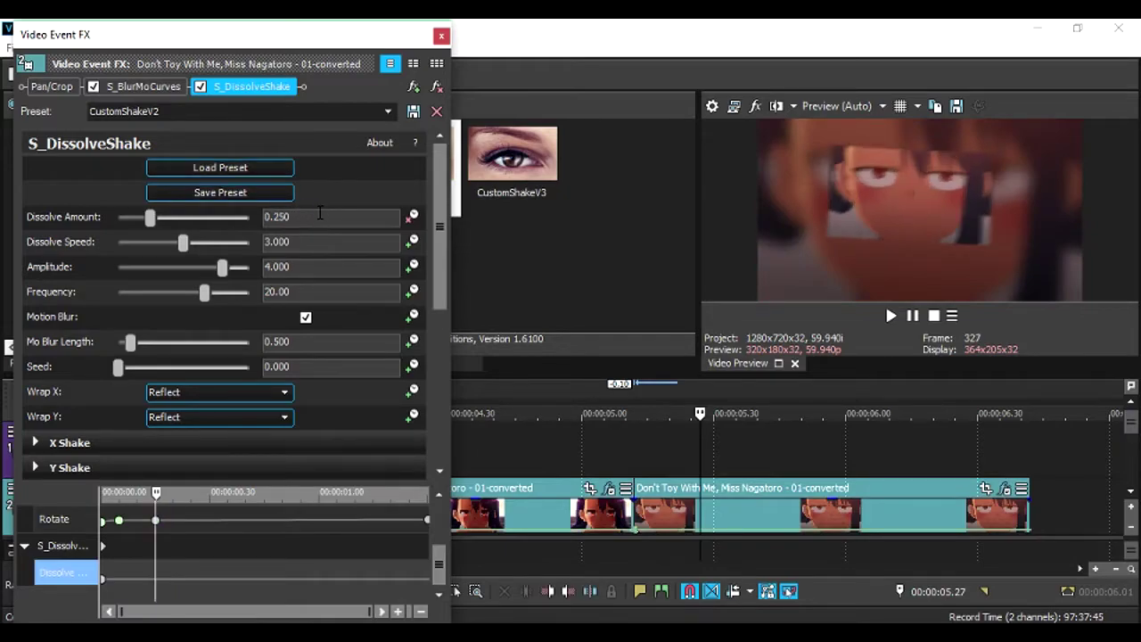
text(01)
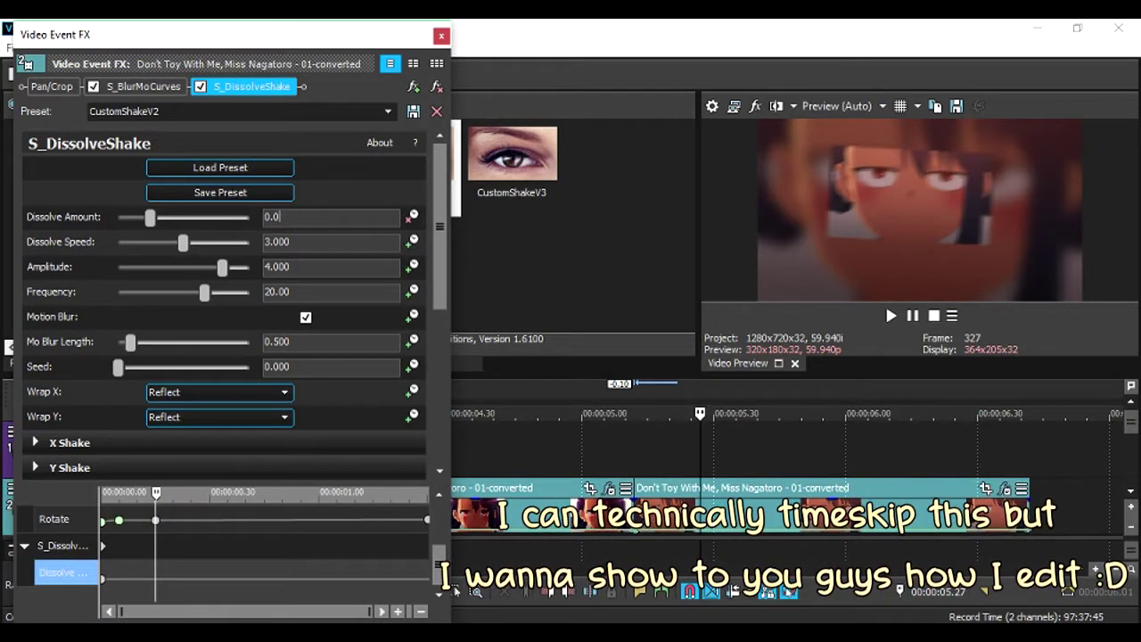
key(Return)
Add a Dissolve Amount keyframe of 0 at the second clip's end and set the first keyframe to Fast Fade
mouse_move(242, 568)
mouse_down()
mouse_move(451, 375)
mouse_move(446, 357)
mouse_up()
key(BackSpace)
key(BackSpace)
key(Return)
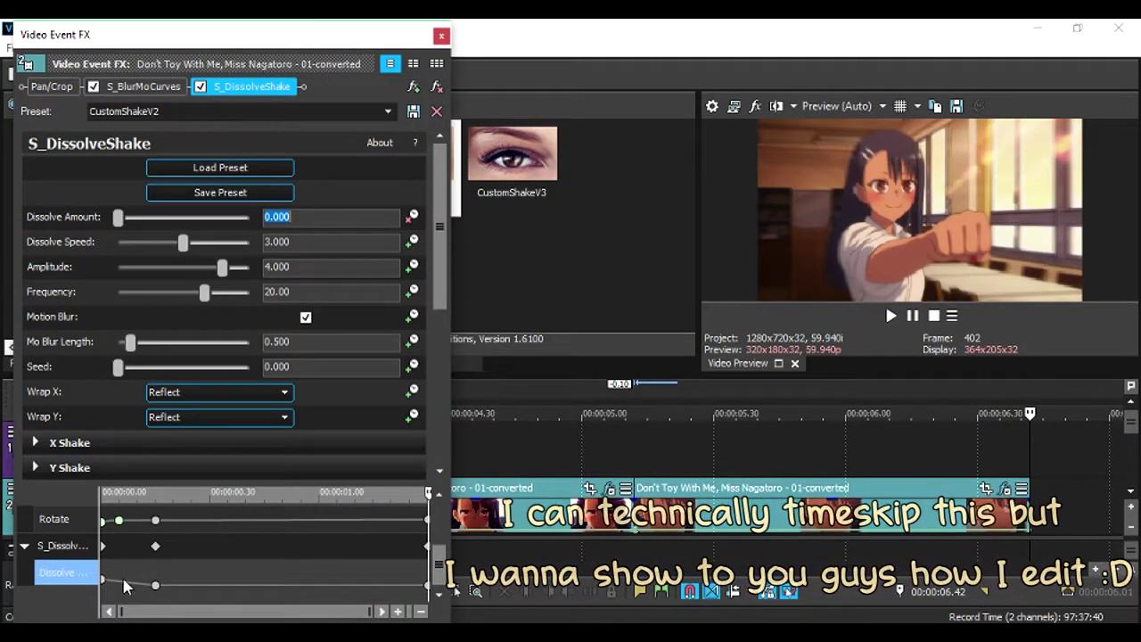
right_click(104, 580)
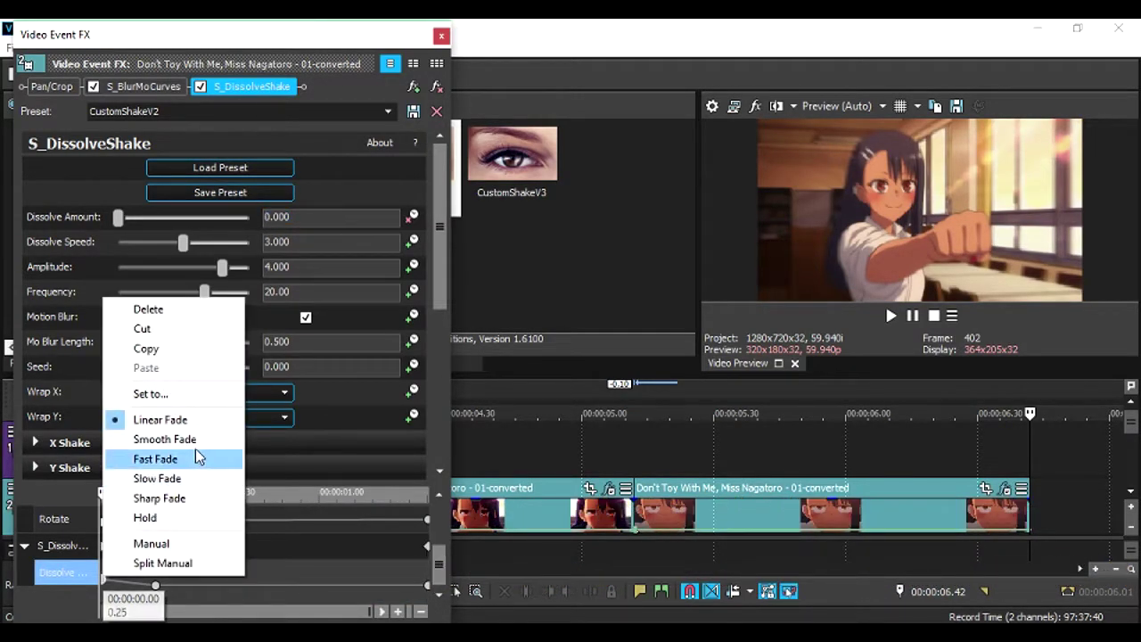
click(193, 462)
drag(172, 570, 102, 576)
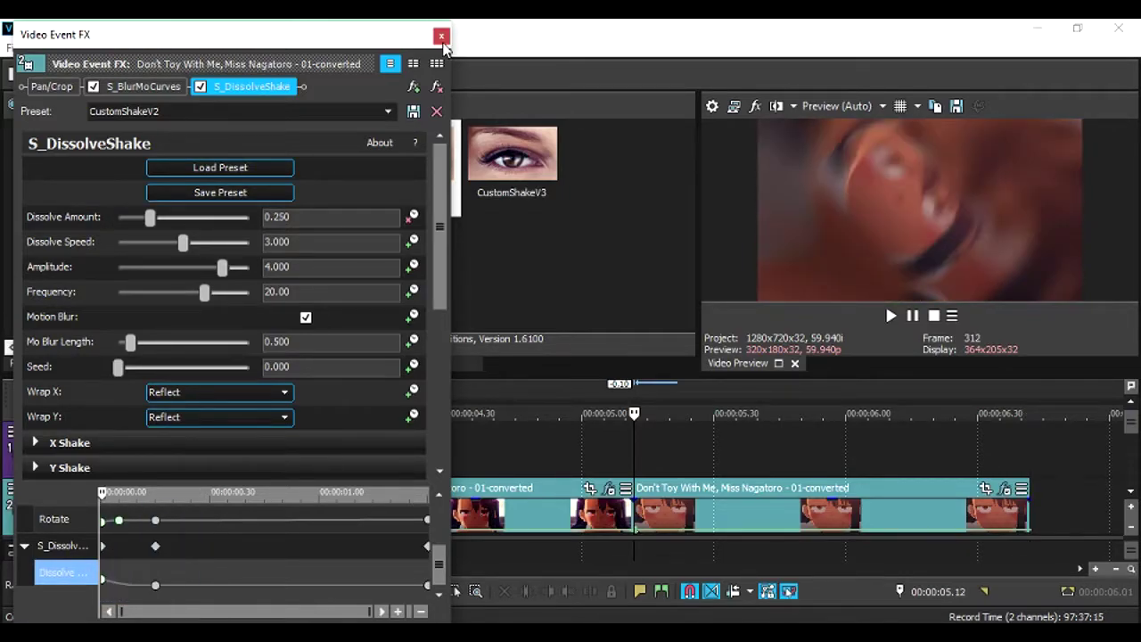
click(442, 36)
Set S_DissolveShake's Dissolve Amount to 0.25 at the end keyframe of the second track's first clip
click(616, 513)
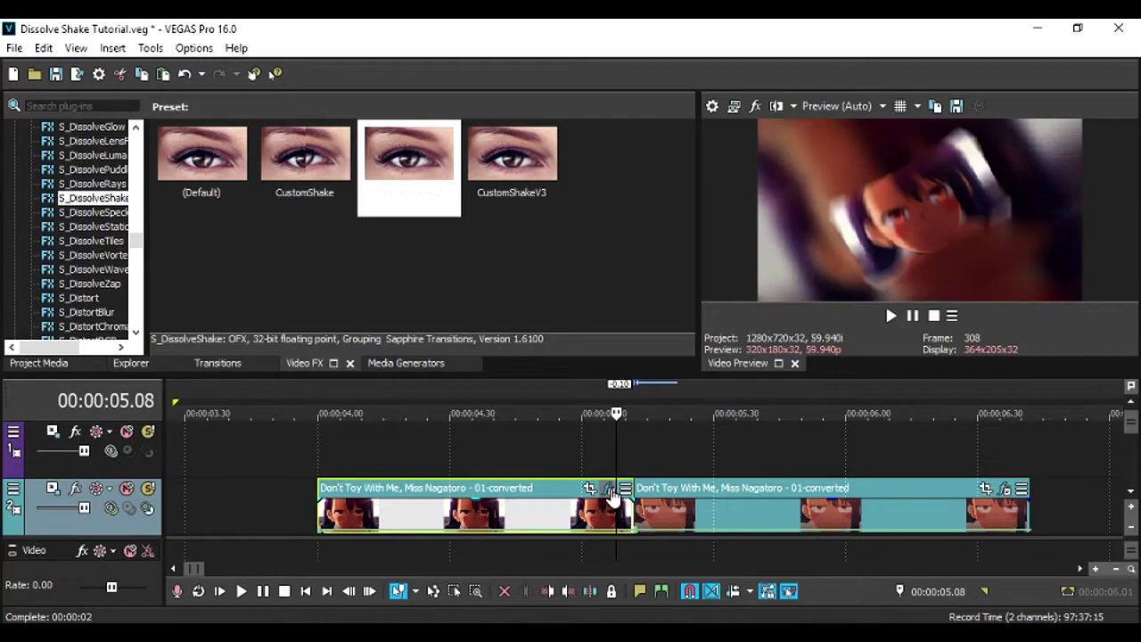
click(610, 487)
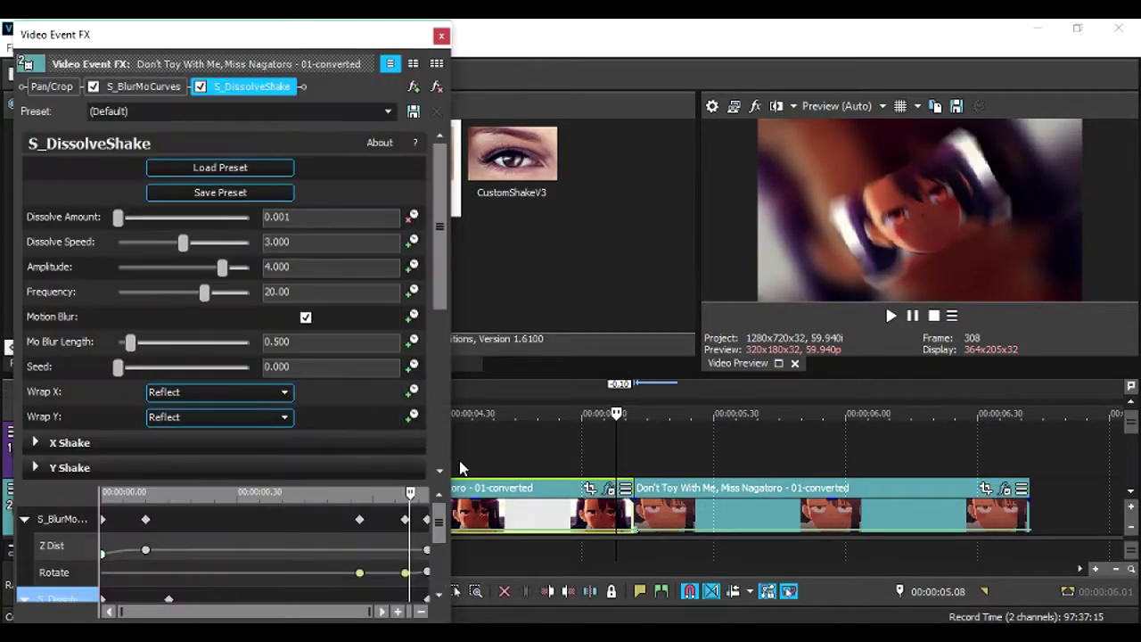
drag(442, 542, 441, 588)
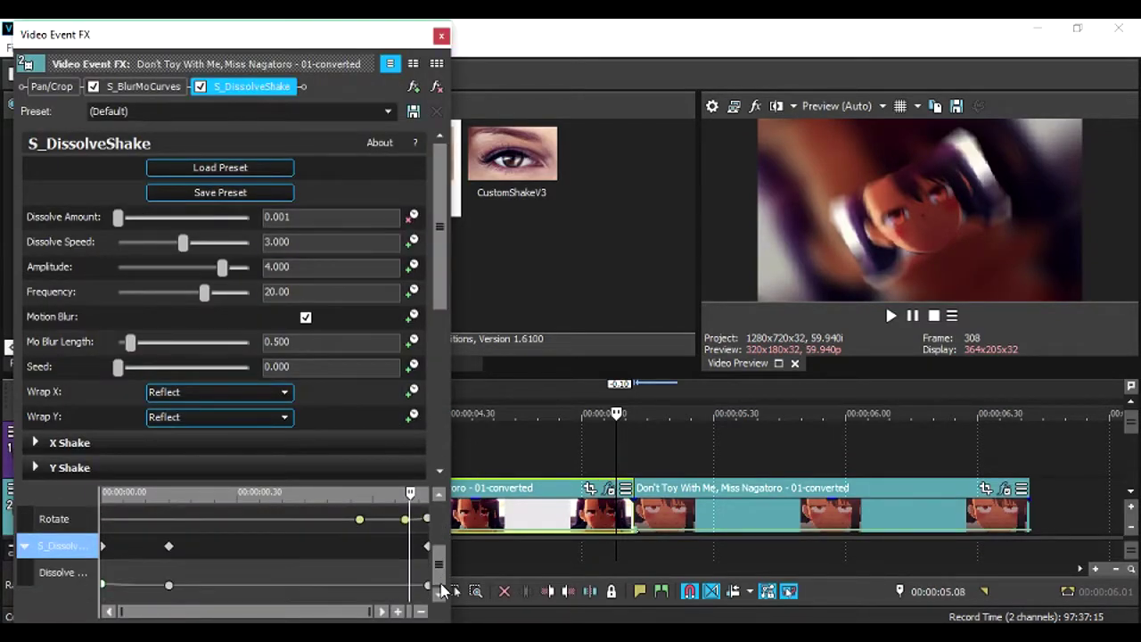
click(423, 584)
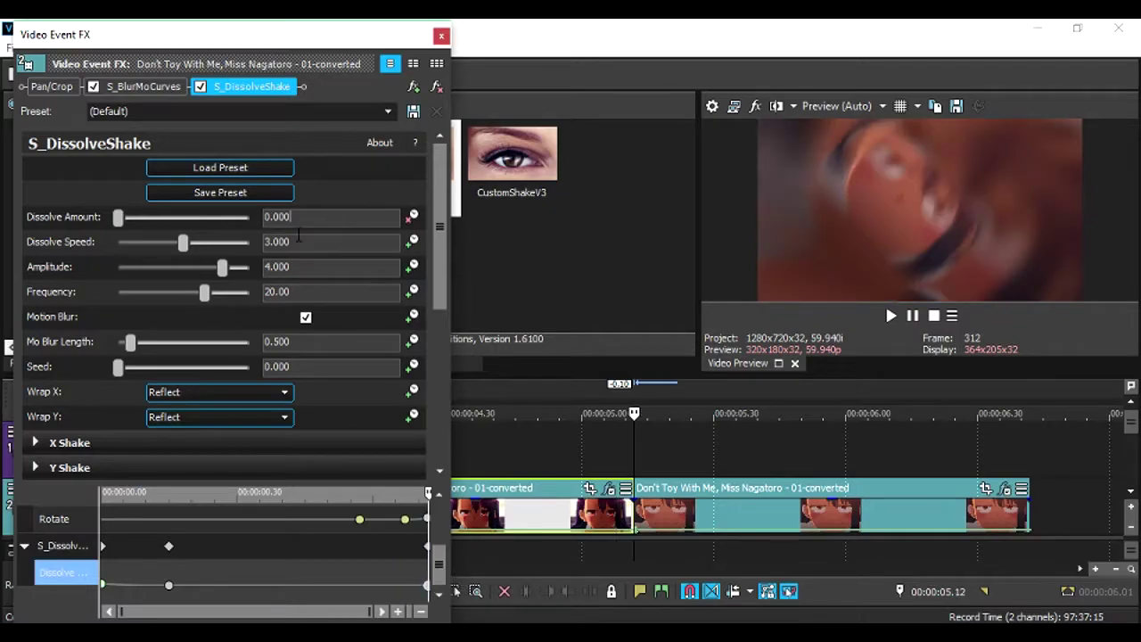
text(25)
key(Return)
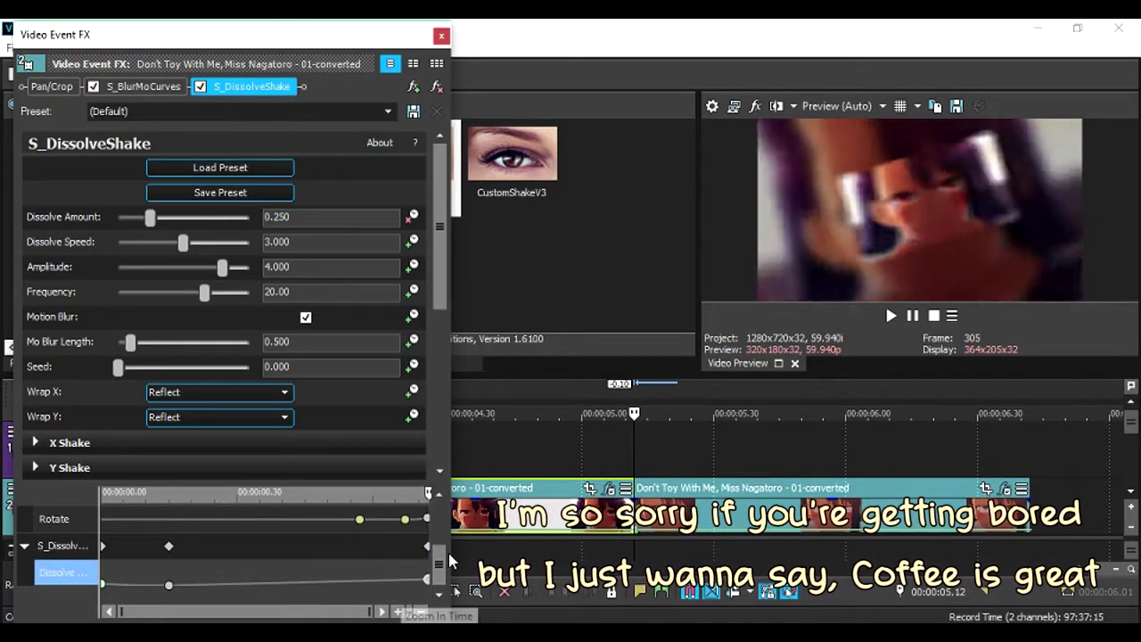
Add a Dissolve Amount keyframe of 0 at 00:00:00.57 in the first clip, shortly before its end
key(Left)
key(Left)
key(Left)
key(Left)
key(Left)
key(Left)
key(Left)
key(Left)
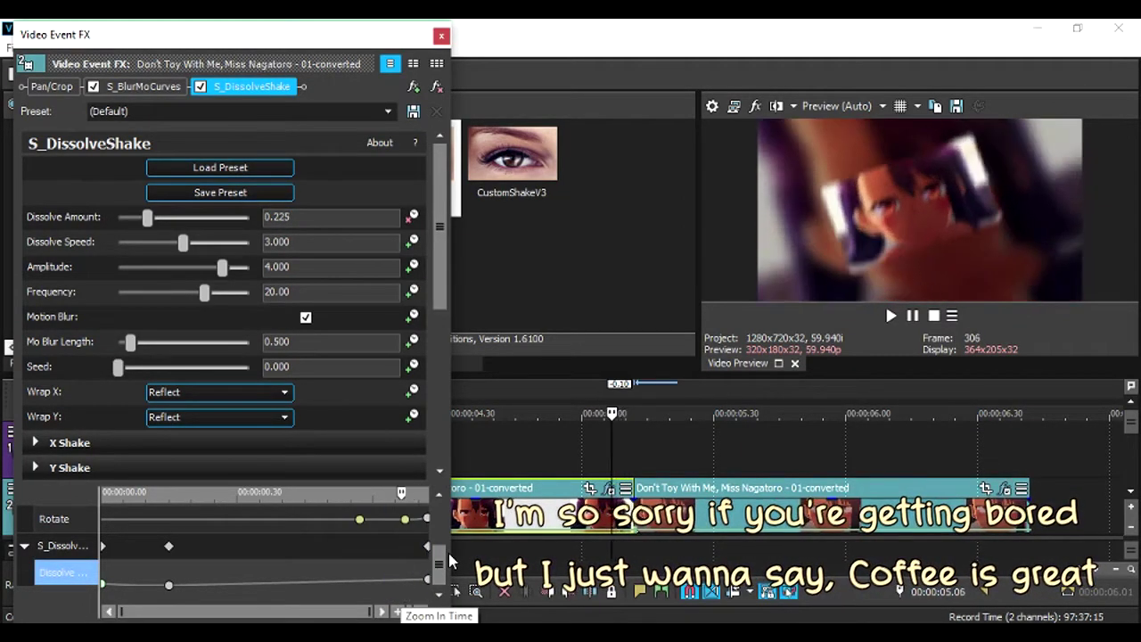
key(Left)
key(Left)
key(Left)
key(Left)
key(Left)
key(Left)
key(Left)
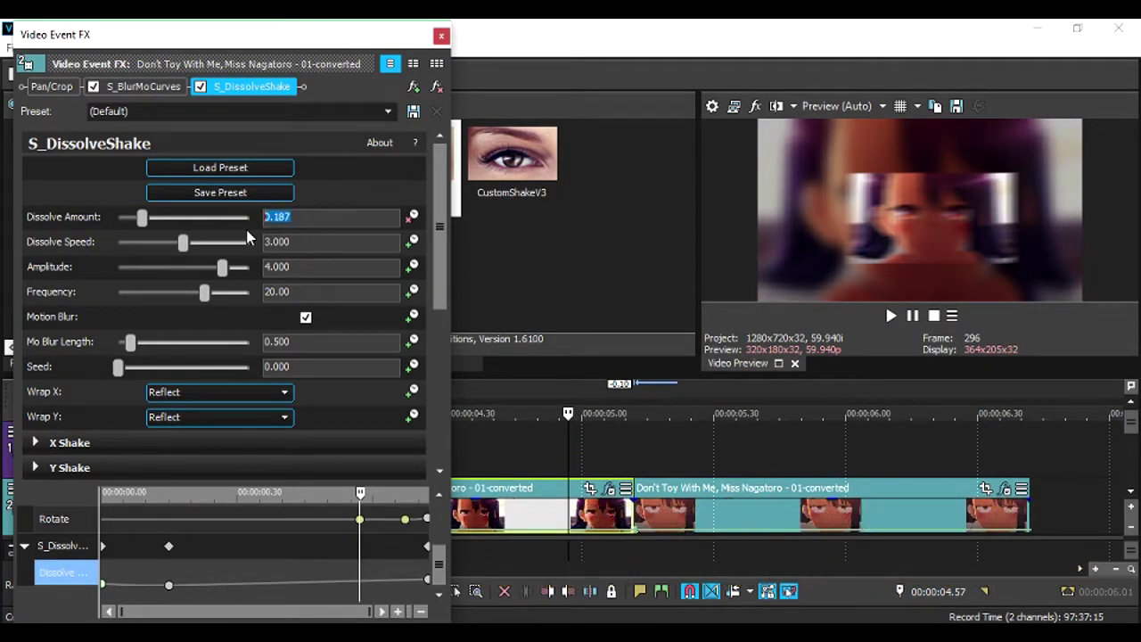
key(Return)
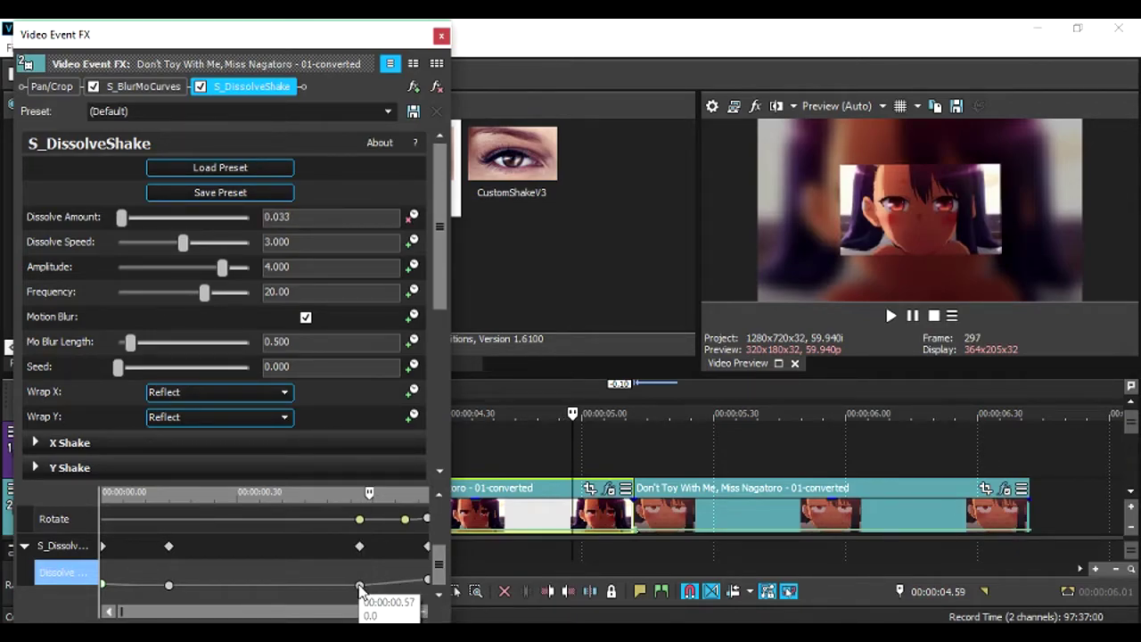
Shift the first clip's new zero-value Dissolve Amount keyframe to 00:00:01.02, closer to the clip's end
key(Right)
key(Right)
key(Right)
key(Right)
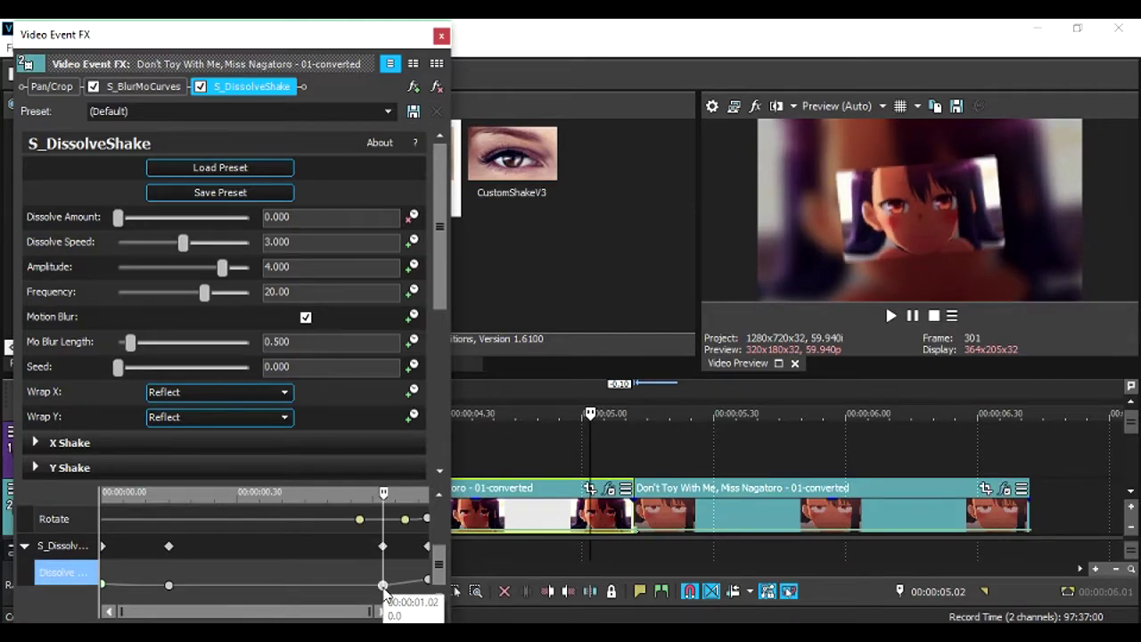
Set the Dissolve Amount keyframe at 00:00:01.02 to Slow Fade and place the timeline cursor at the first clip's start
right_click(383, 587)
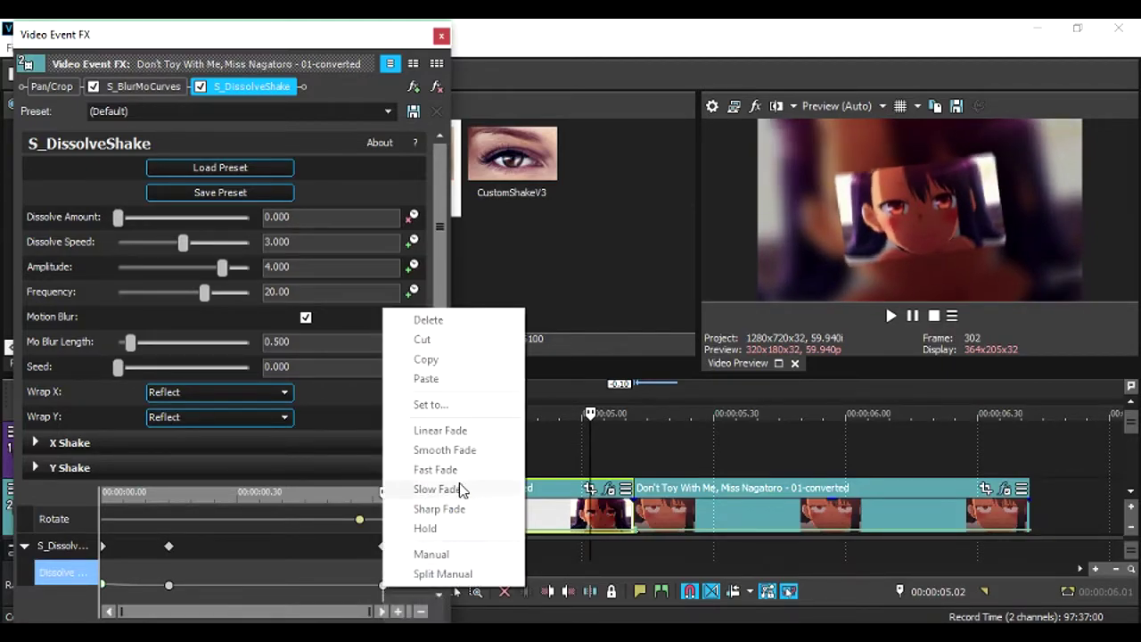
click(384, 585)
right_click(385, 585)
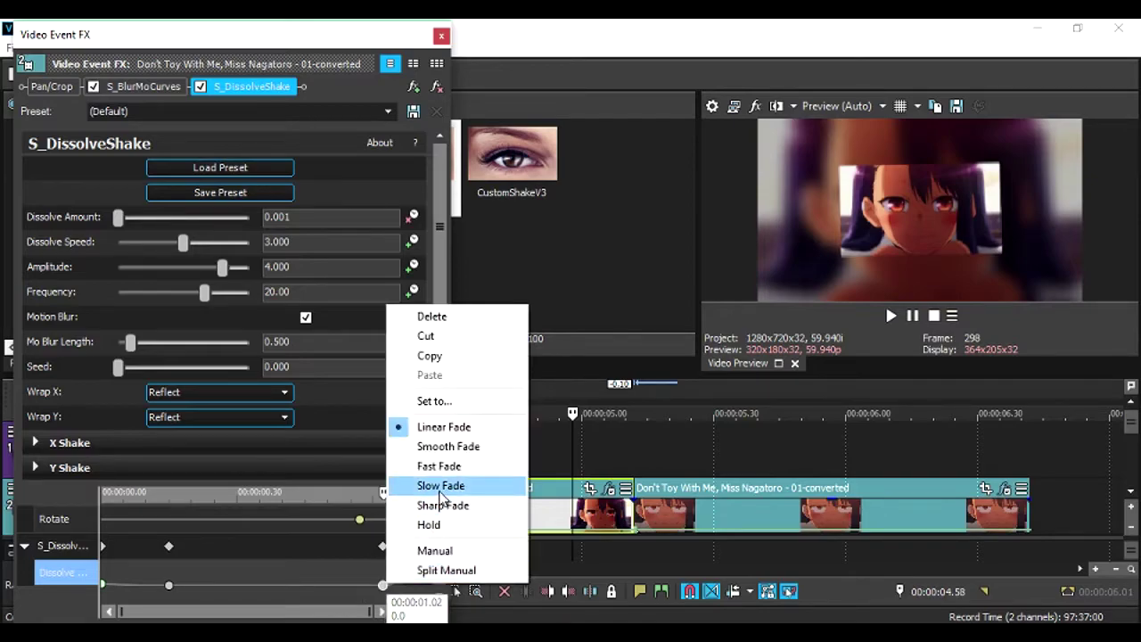
click(440, 486)
drag(323, 571, 389, 578)
drag(439, 575, 446, 561)
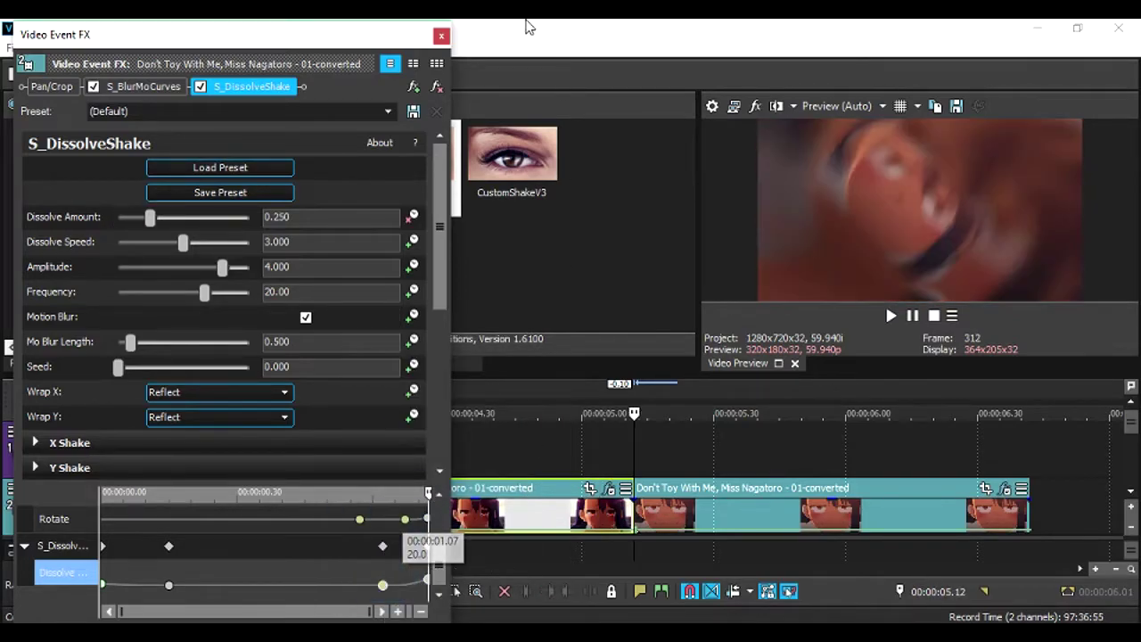
click(441, 38)
click(317, 455)
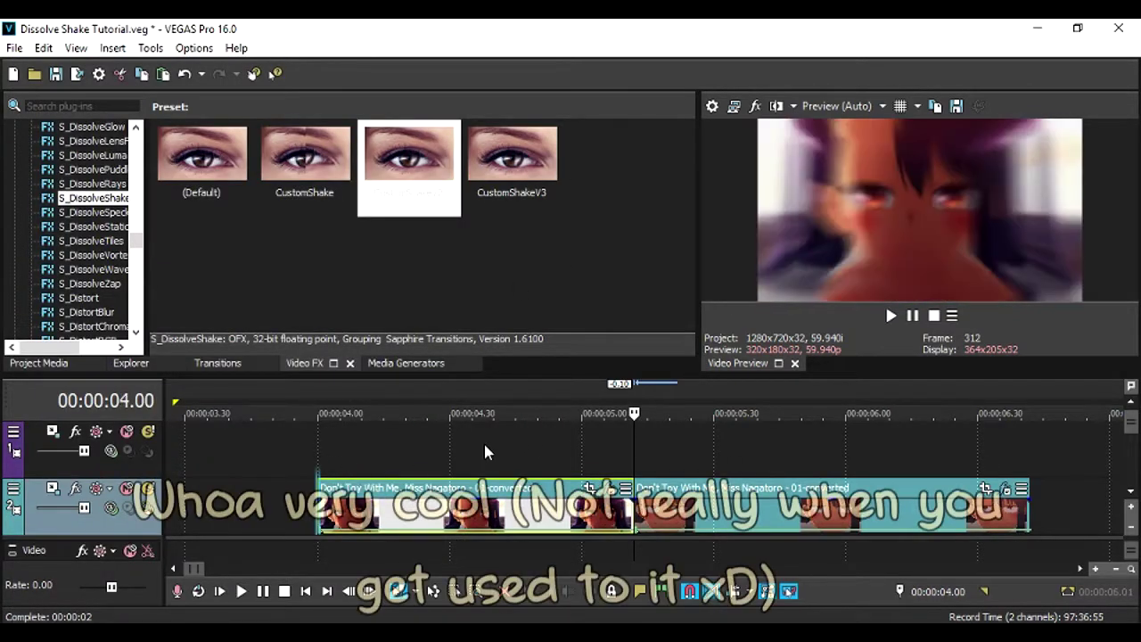
Play back the first two clips and the cut into the third clip to review the dissolve shake
key(space)
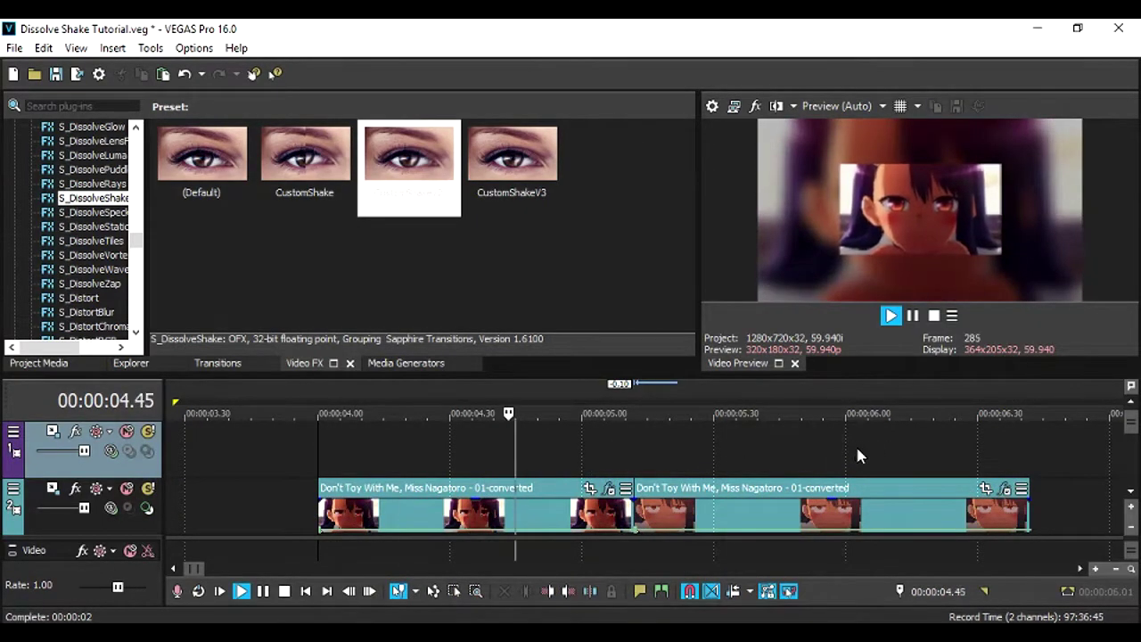
scroll(863, 453, down, 2)
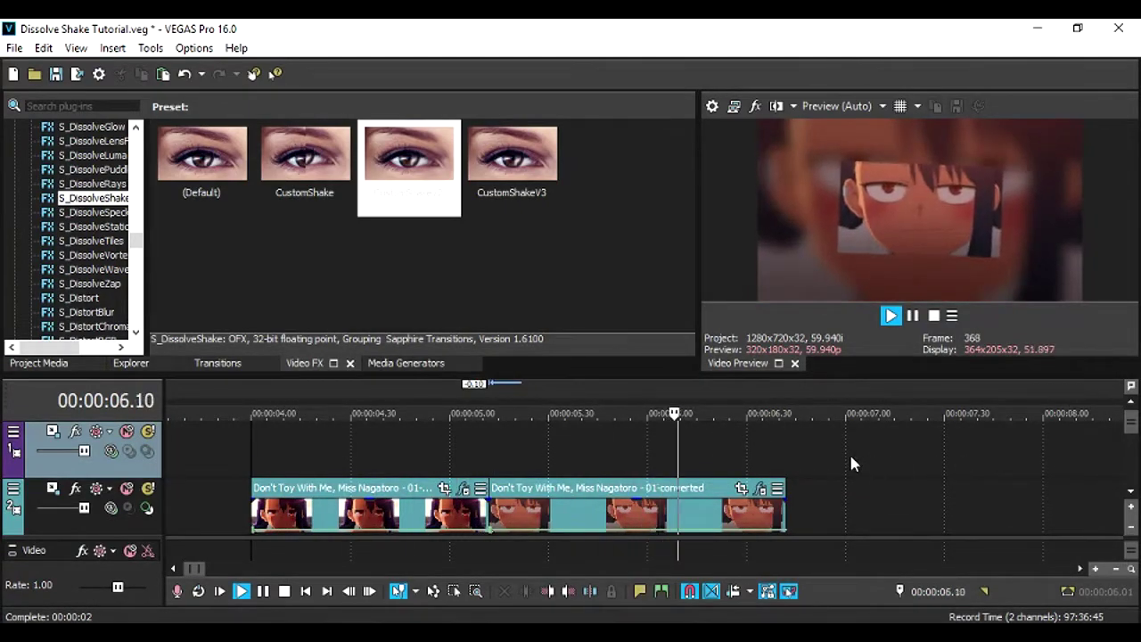
key(space)
click(784, 487)
key(space)
scroll(829, 489, down, 1)
scroll(837, 489, up, 1)
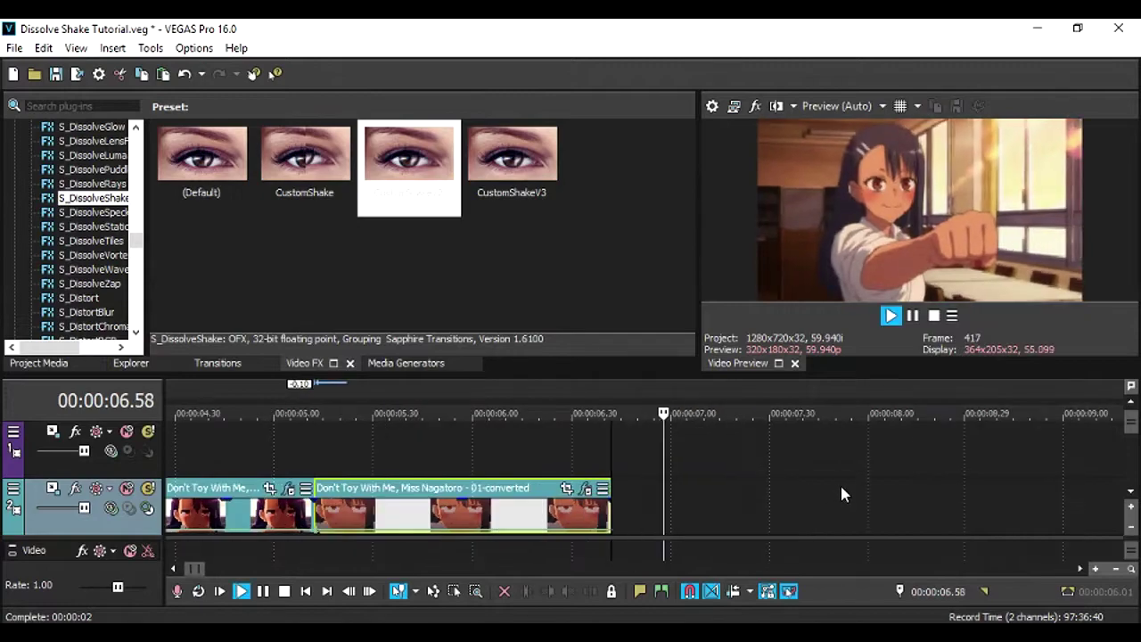
key(space)
Apply S_DissolveShake's CustomShakeV2 preset to the third clip on the lower track
scroll(1133, 442, down, 1)
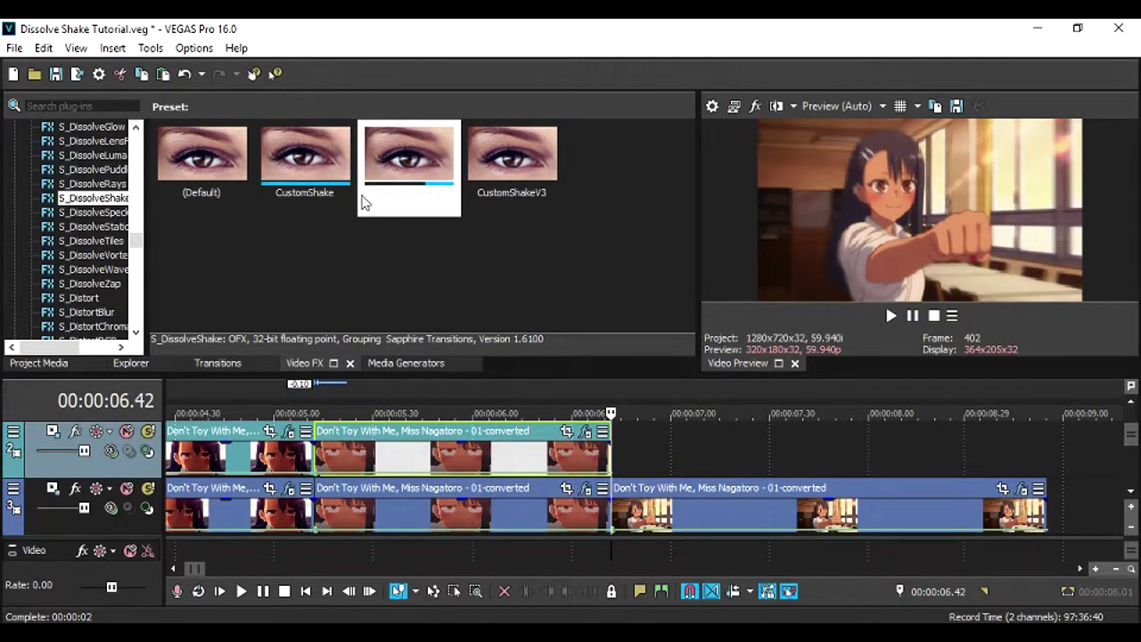
drag(357, 209, 563, 395)
drag(655, 501, 651, 501)
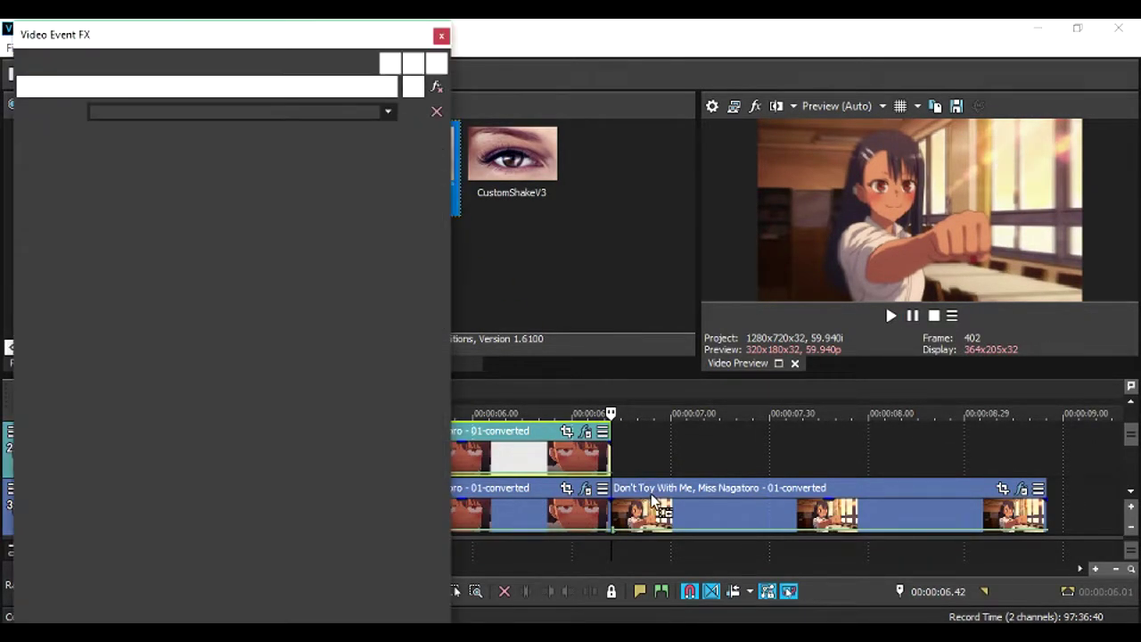
Set the third clip's Dissolve Amount to 0.25 at its start and enable keyframe animation for it
click(306, 221)
key(BackSpace)
key(BackSpace)
key(BackSpace)
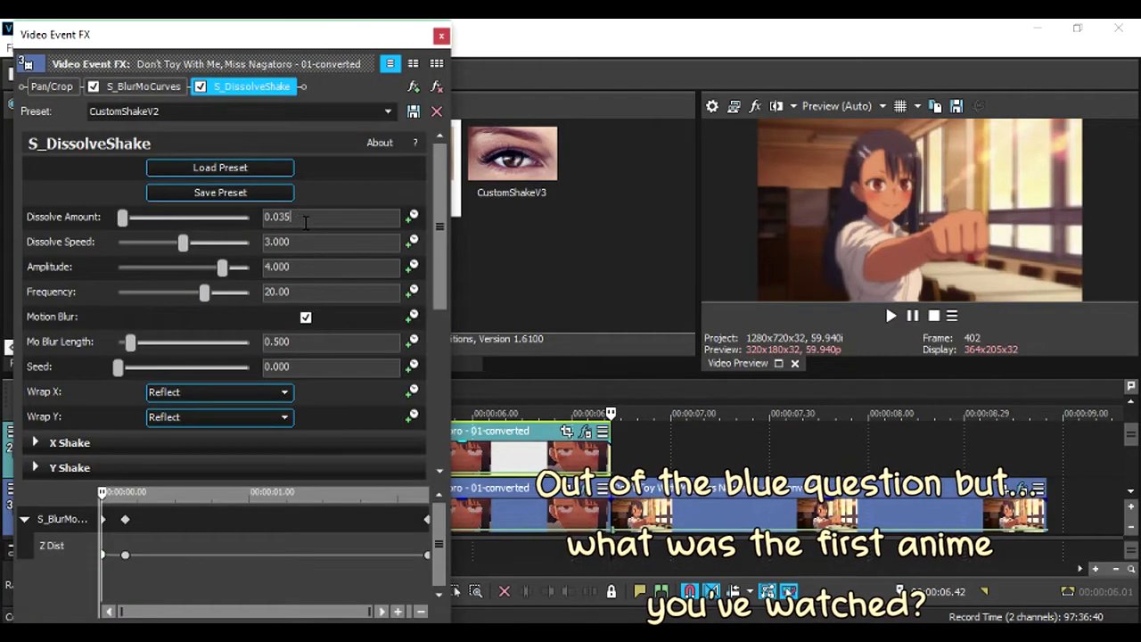
text(25)
key(Return)
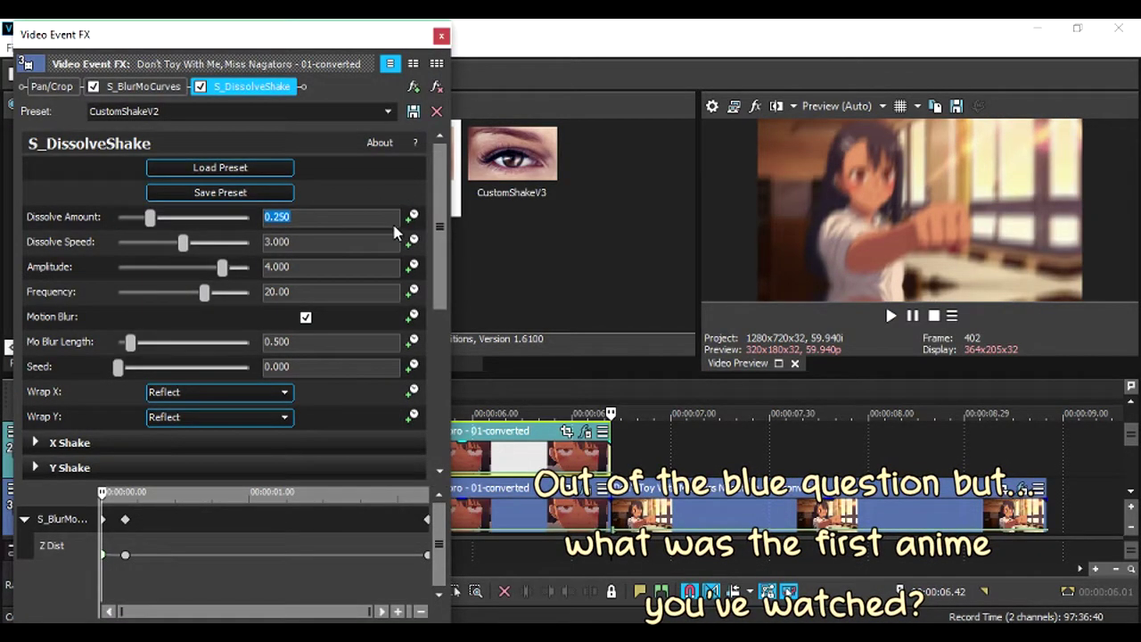
click(413, 216)
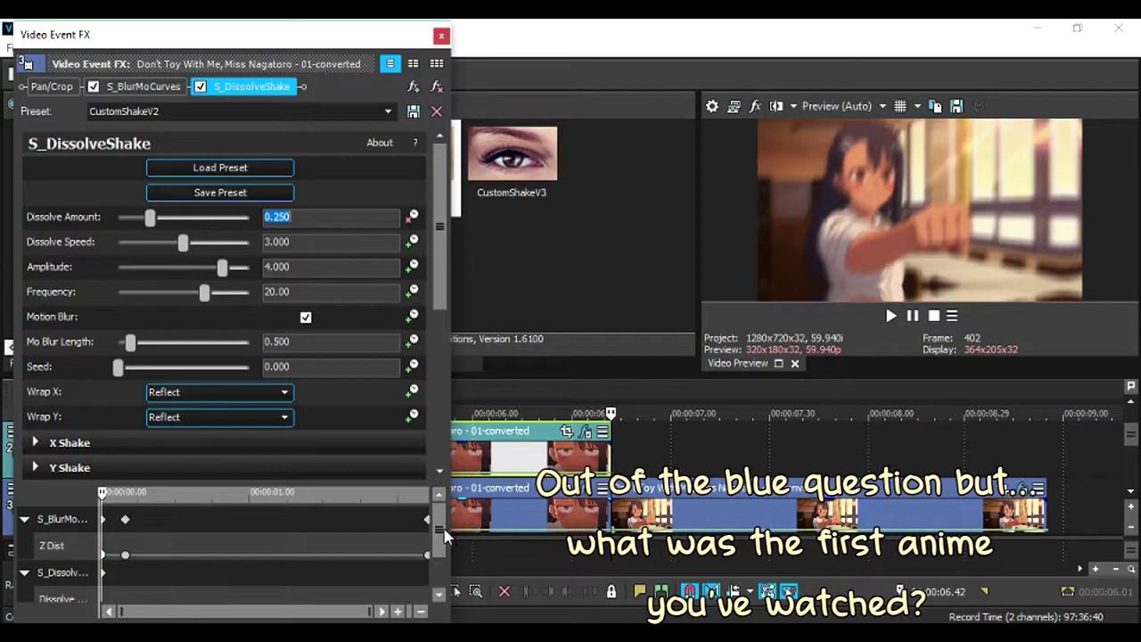
Add a Dissolve Amount keyframe of 0.01 to the third clip at timeline position 00:00:06.57
scroll(138, 577, down, 1)
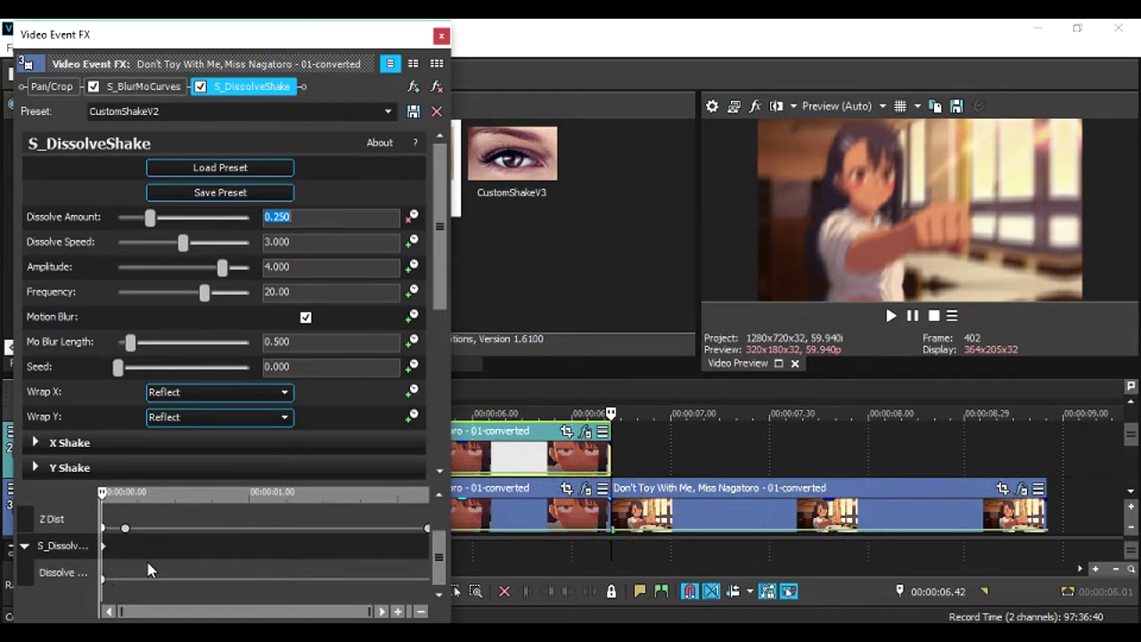
click(127, 571)
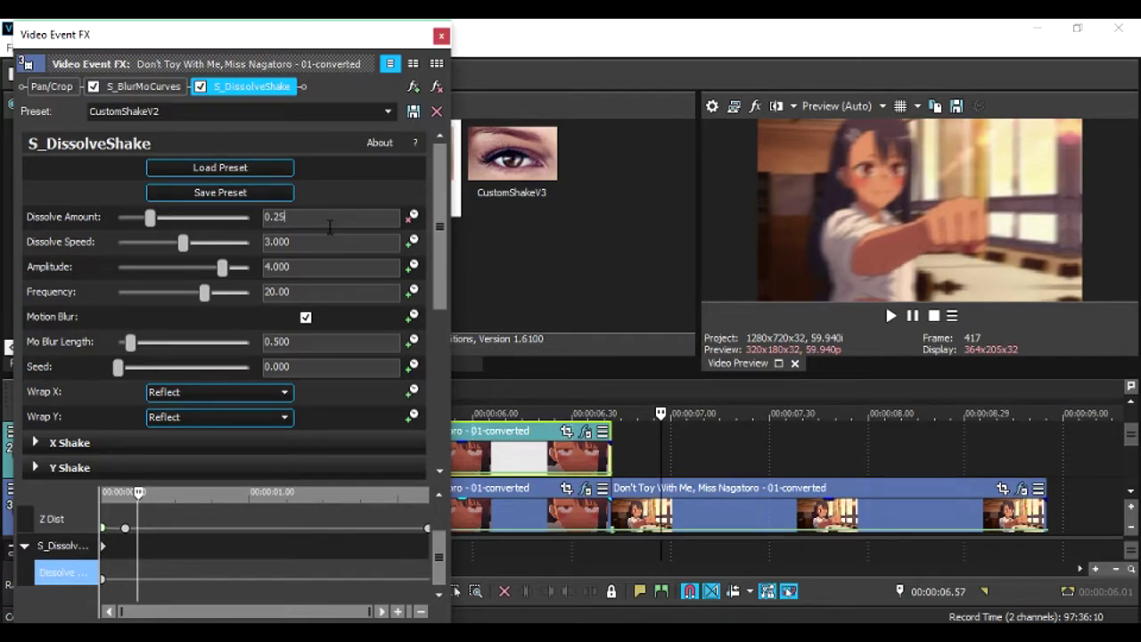
key(Return)
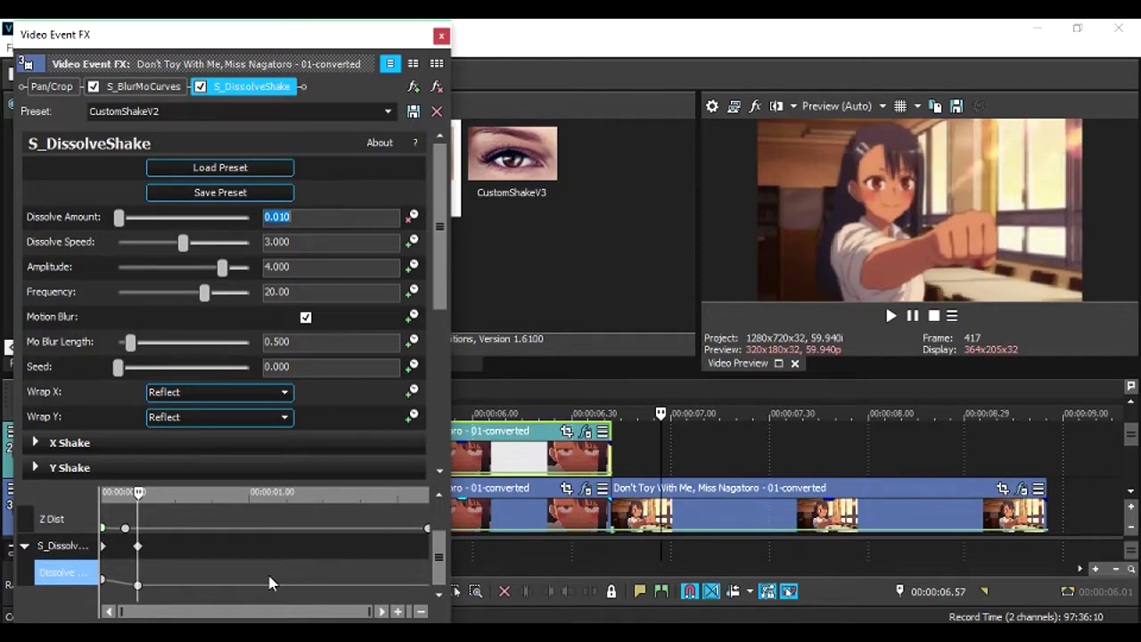
Add a Dissolve Amount keyframe of 0 to the third clip at timeline position 00:00:07.42
drag(272, 584, 249, 567)
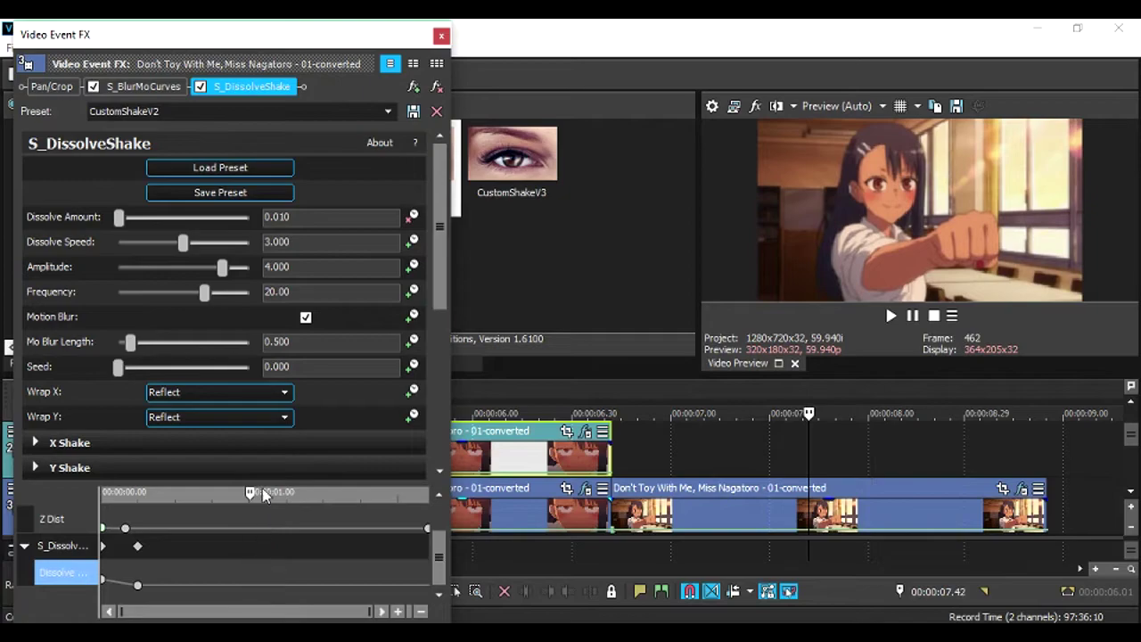
key(BackSpace)
key(BackSpace)
key(Return)
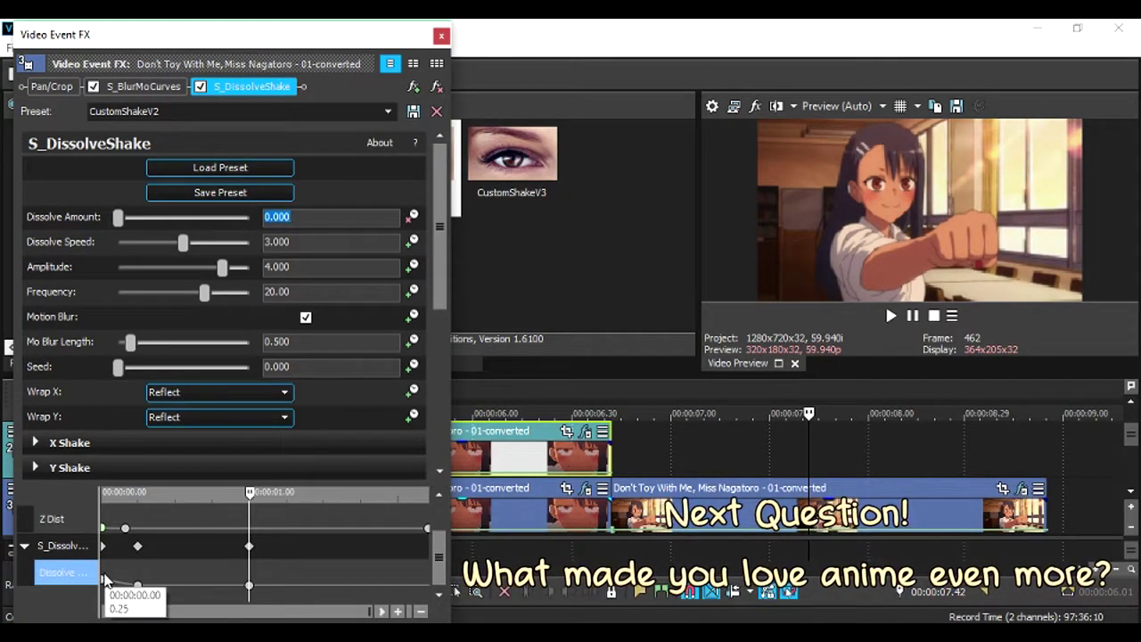
Set the third clip's starting Dissolve Amount keyframe to Fast Fade and close the effect settings
right_click(104, 581)
click(156, 454)
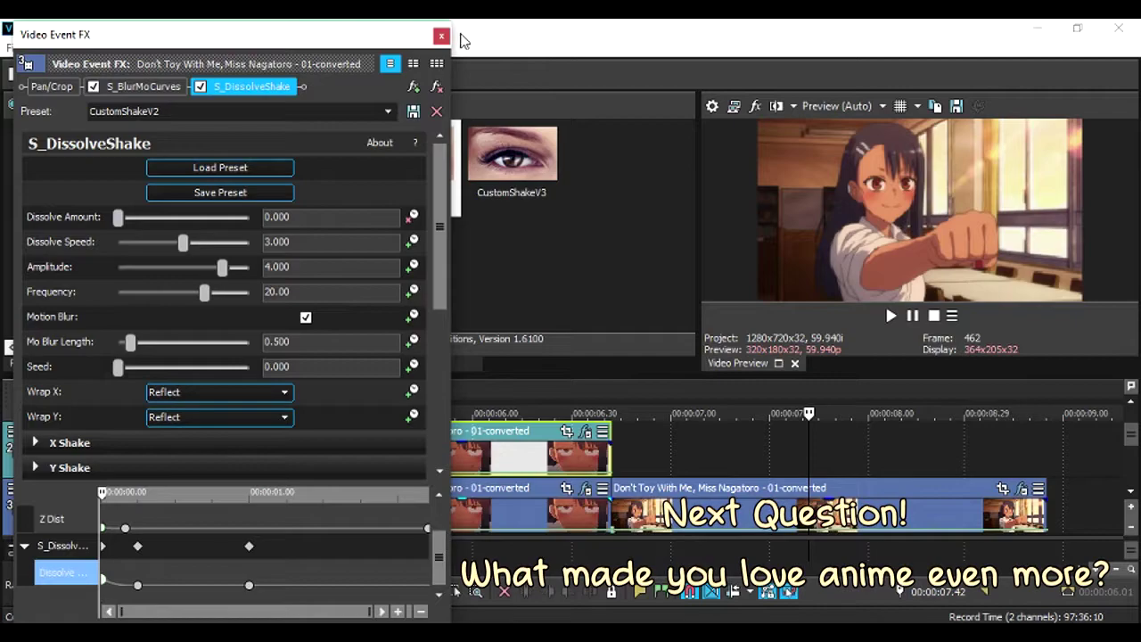
click(441, 36)
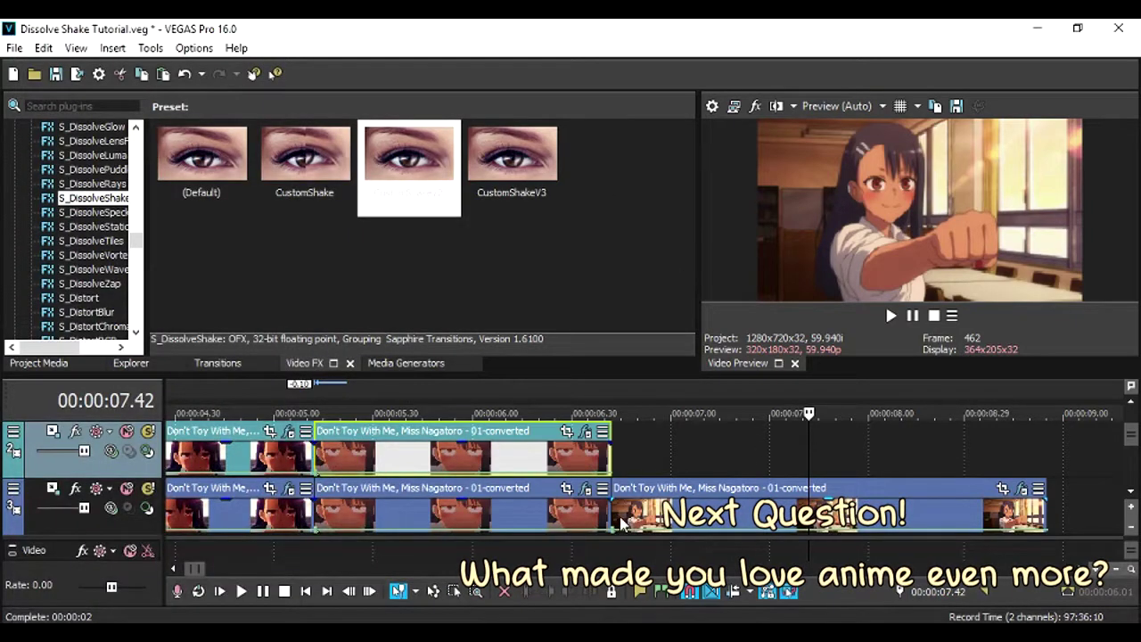
Set the Dissolve Amount to 0.25 at the end keyframe of the upper track's second clip
click(590, 443)
click(586, 433)
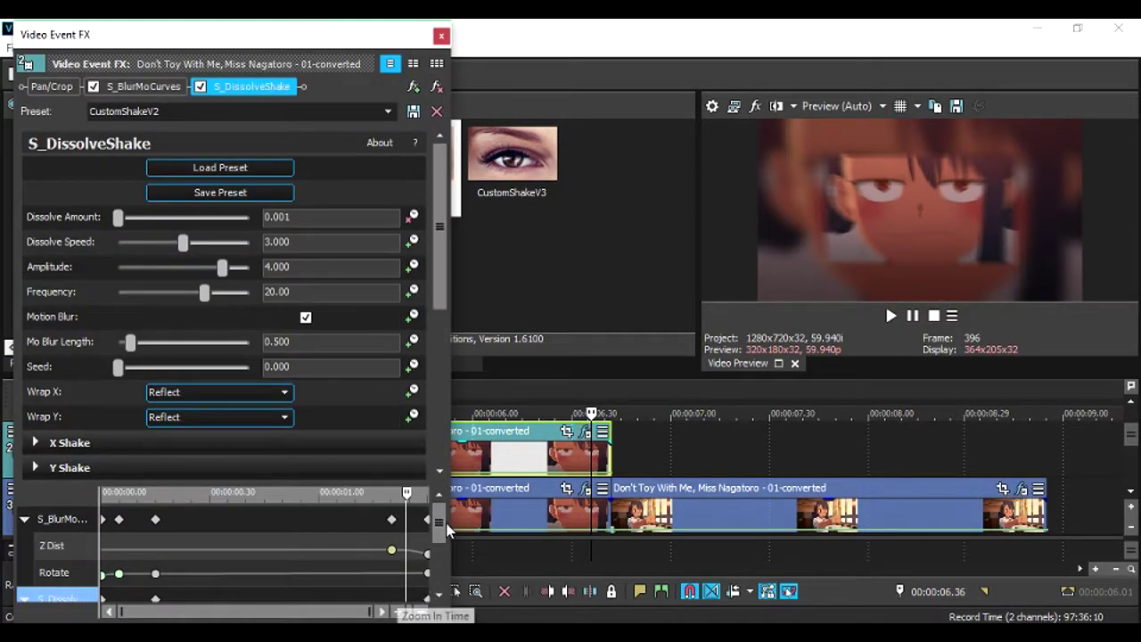
scroll(443, 556, down, 2)
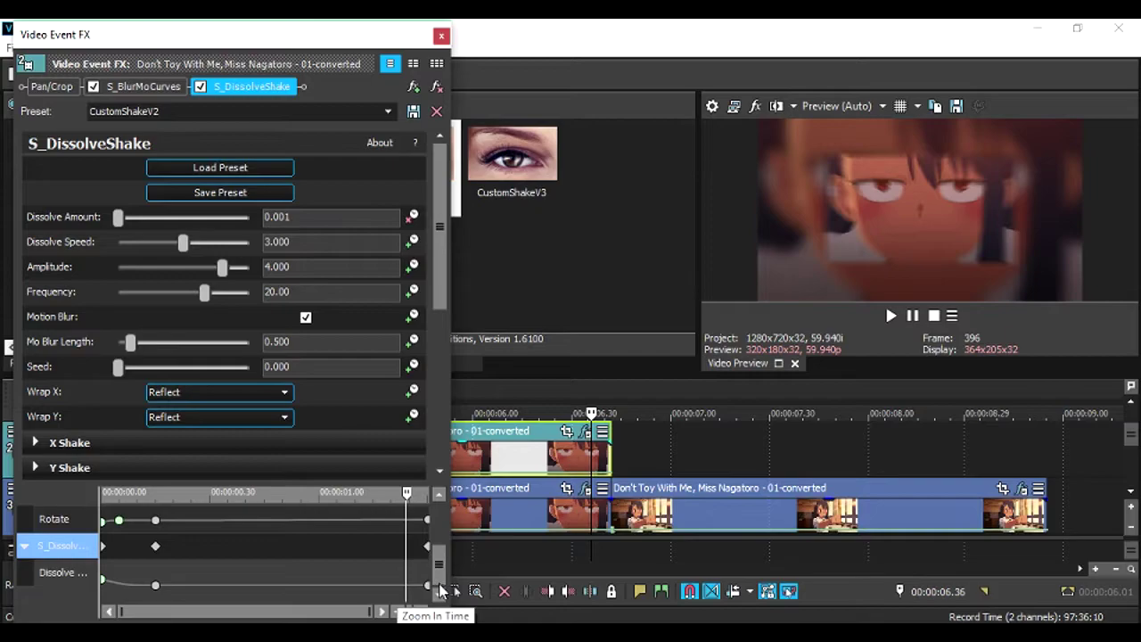
click(349, 573)
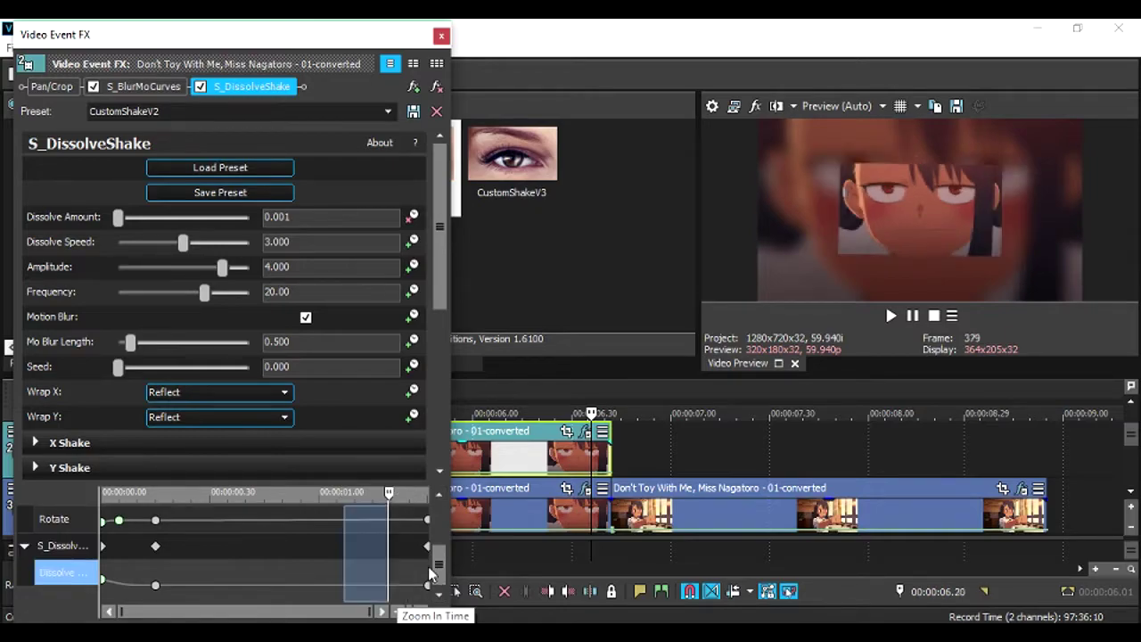
click(427, 585)
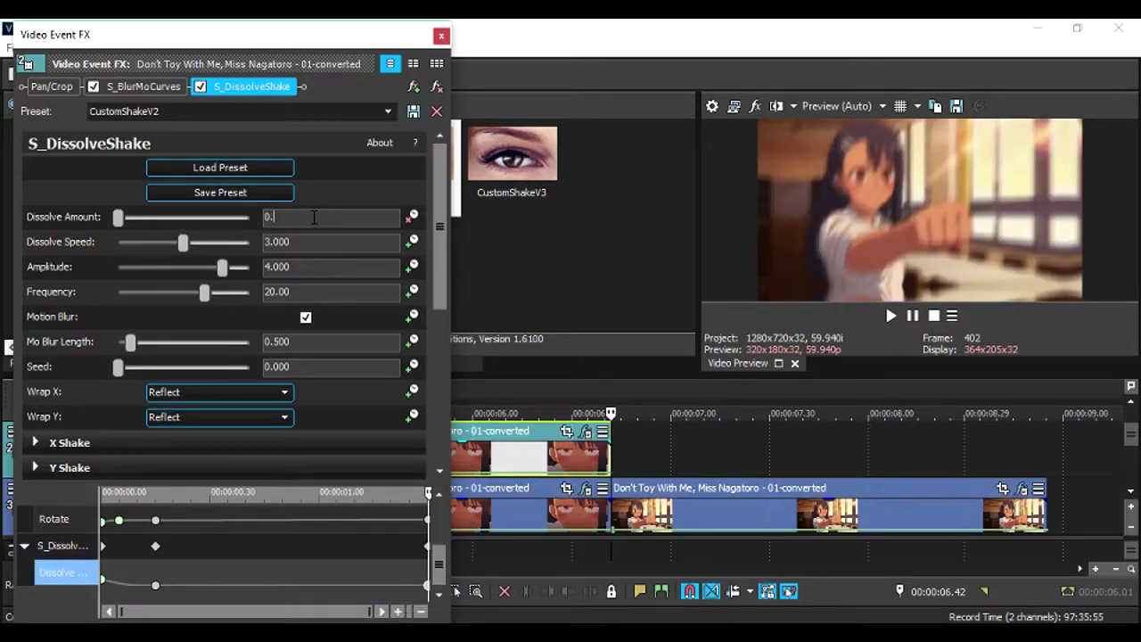
text(0.25)
key(Return)
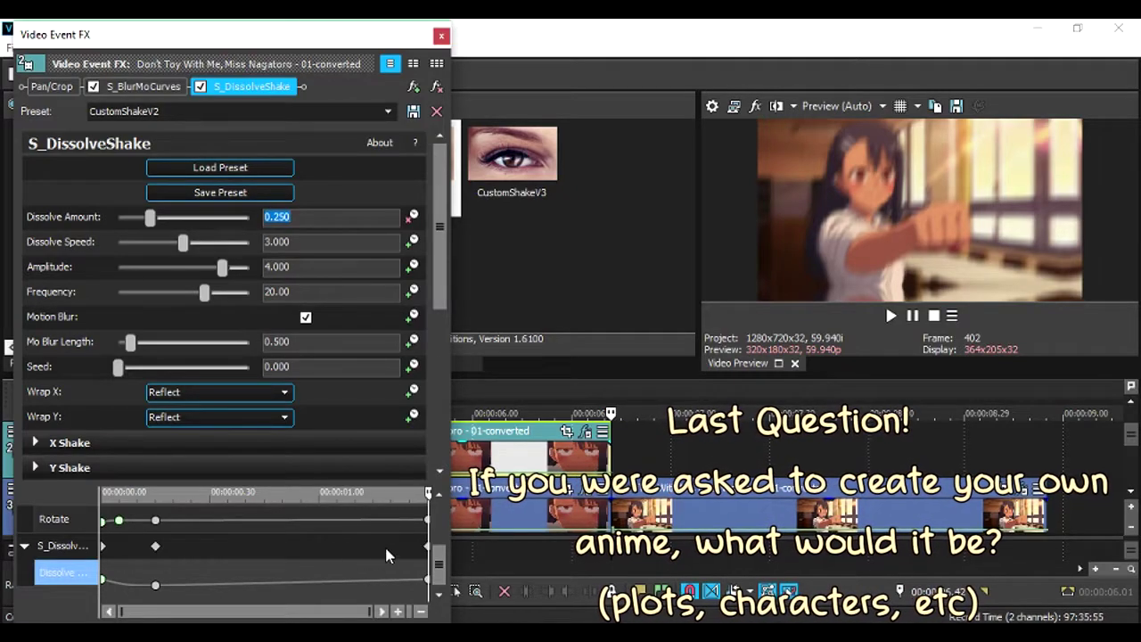
Add a Dissolve Amount keyframe of 0 at 00:00:01.15 in the second clip, 15 frames before its end
drag(378, 577, 509, 579)
key(Left)
key(Left)
key(Left)
key(Left)
key(Left)
key(Left)
key(Left)
key(Left)
key(Left)
key(Left)
key(Left)
key(Left)
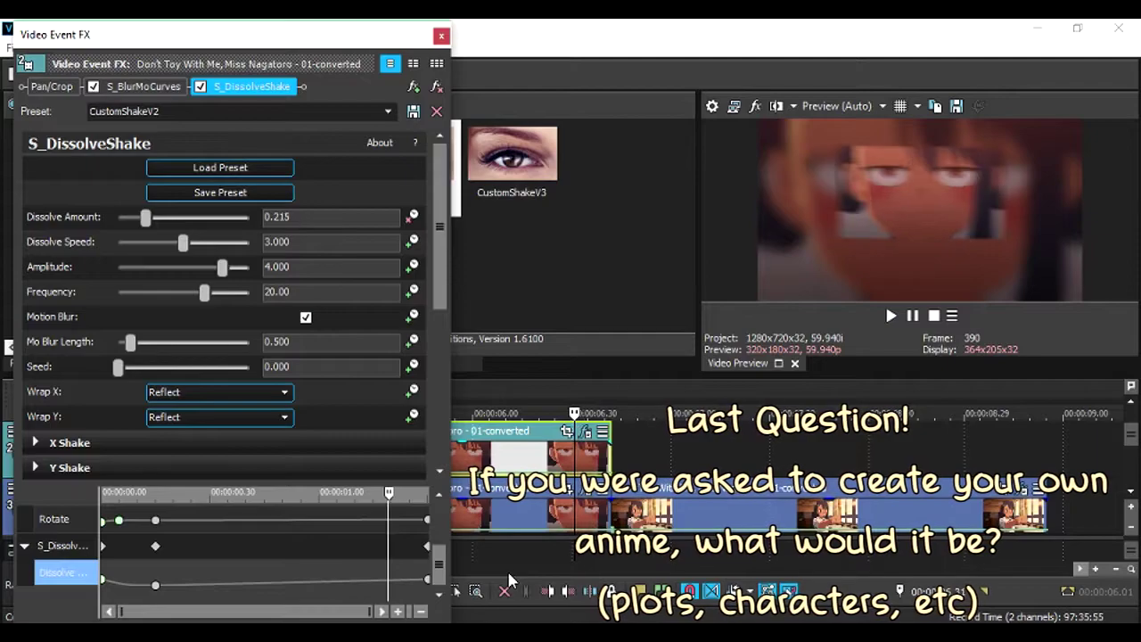
key(Left)
key(Left)
key(Left)
key(Left)
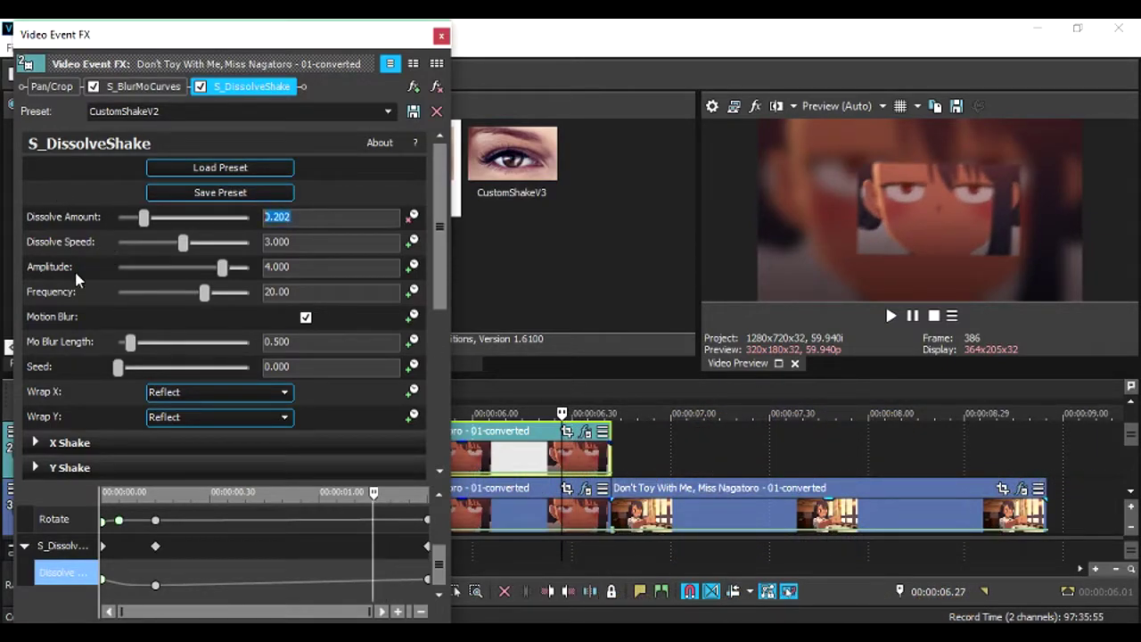
text(0)
key(Return)
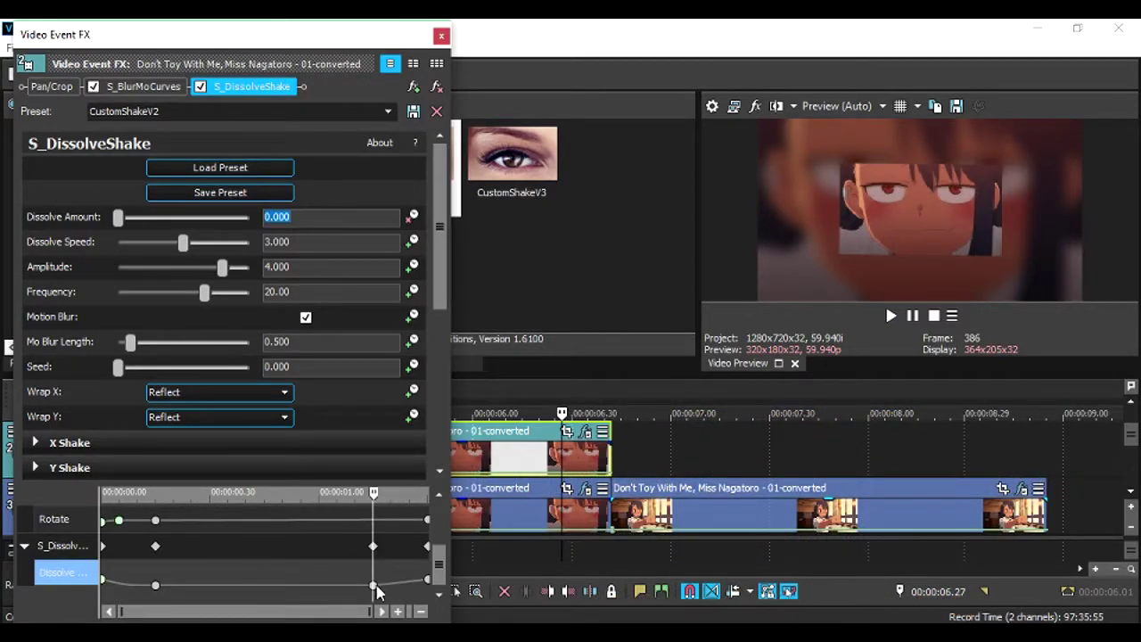
Set the second clip's Dissolve Amount keyframe at 00:00:01.15 to Slow Fade and close the effect settings
right_click(377, 586)
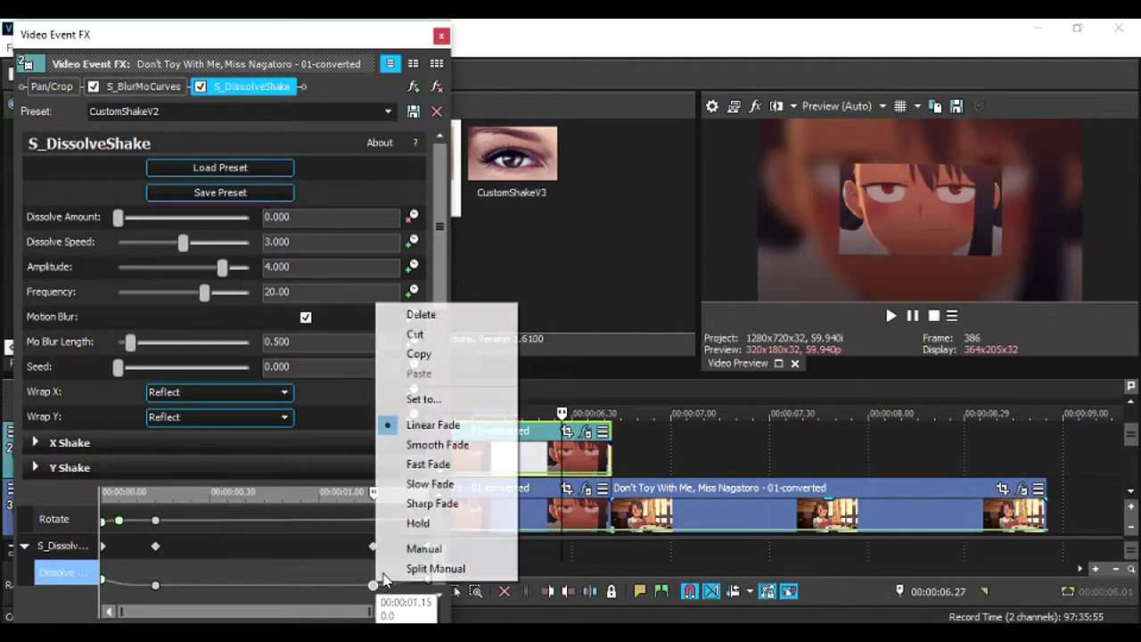
click(419, 479)
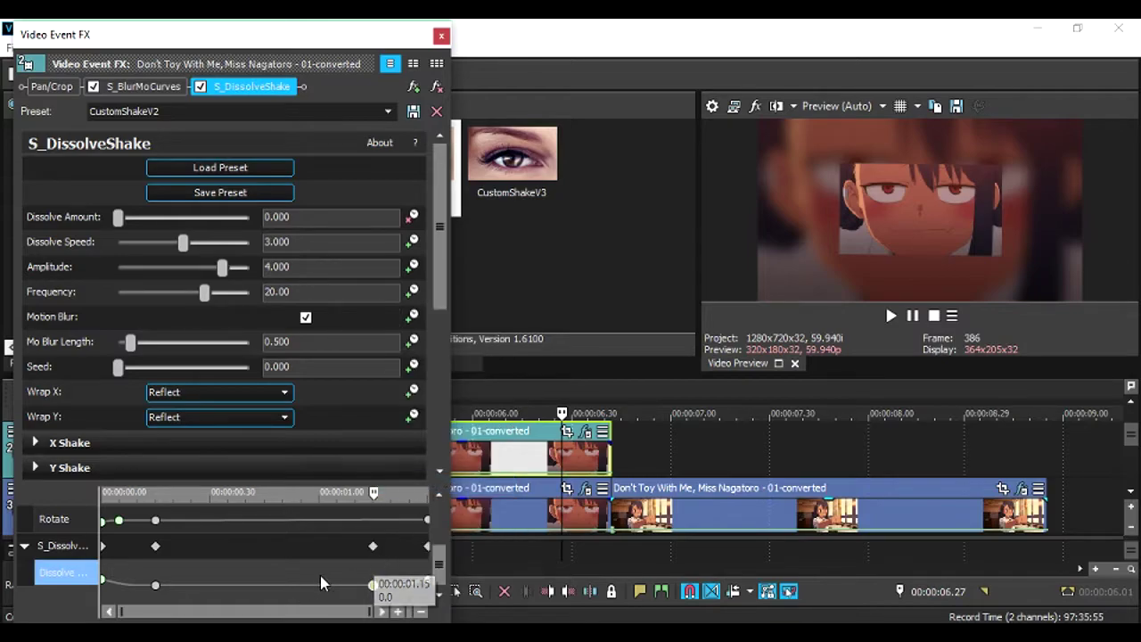
drag(321, 582, 431, 584)
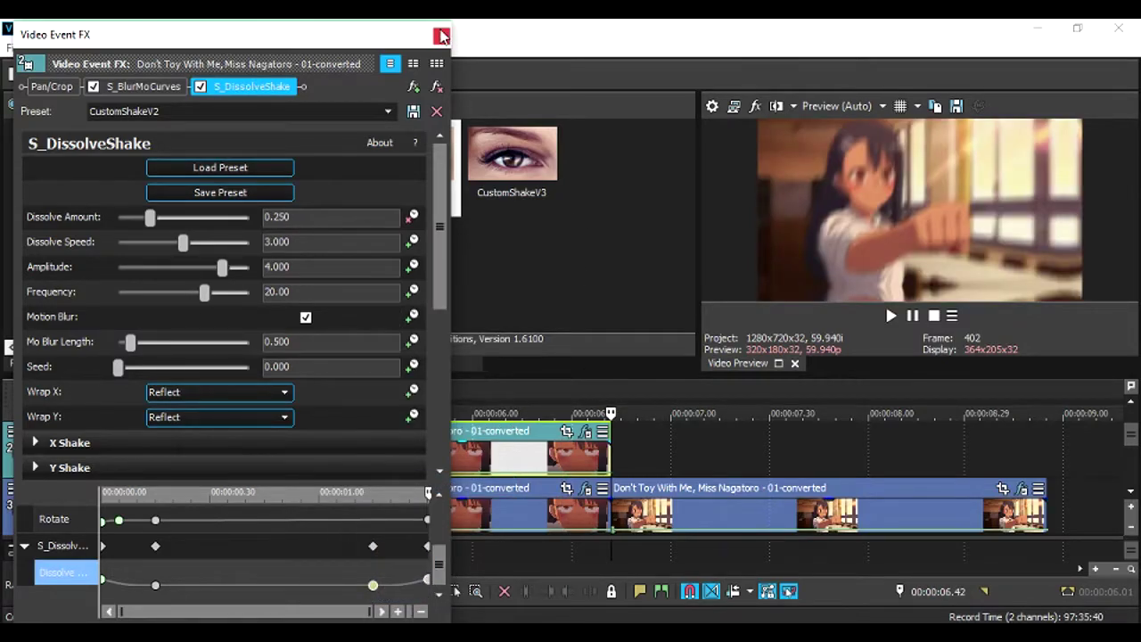
click(443, 36)
Place the timeline cursor at 00:00:03.45, before the first clip, and save the project
scroll(605, 493, down, 1)
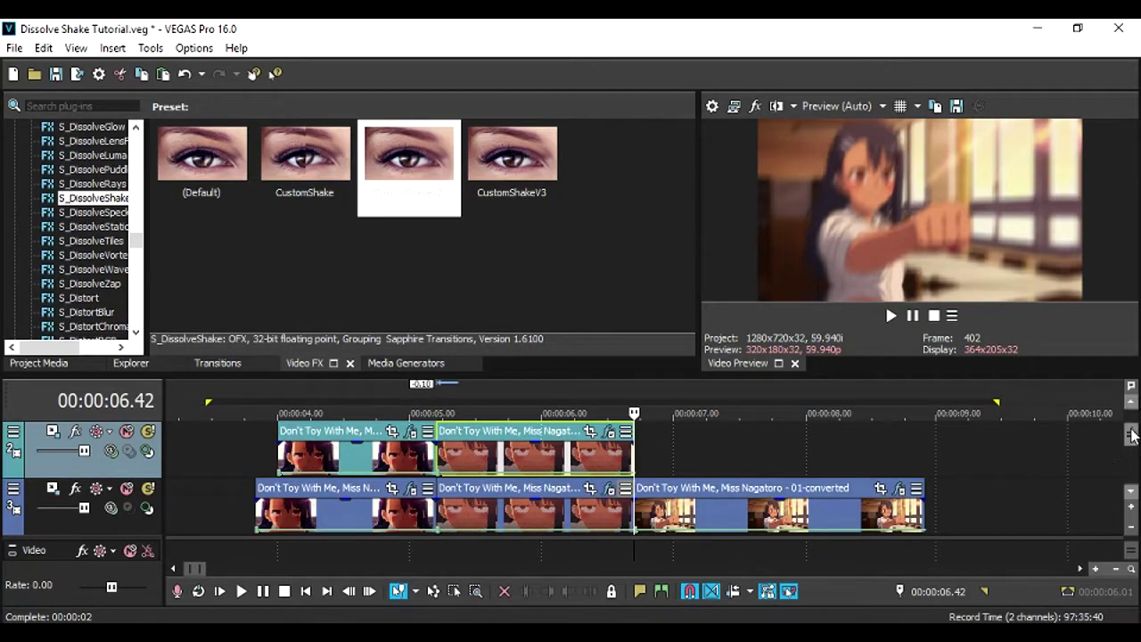
scroll(1133, 435, up, 1)
click(245, 455)
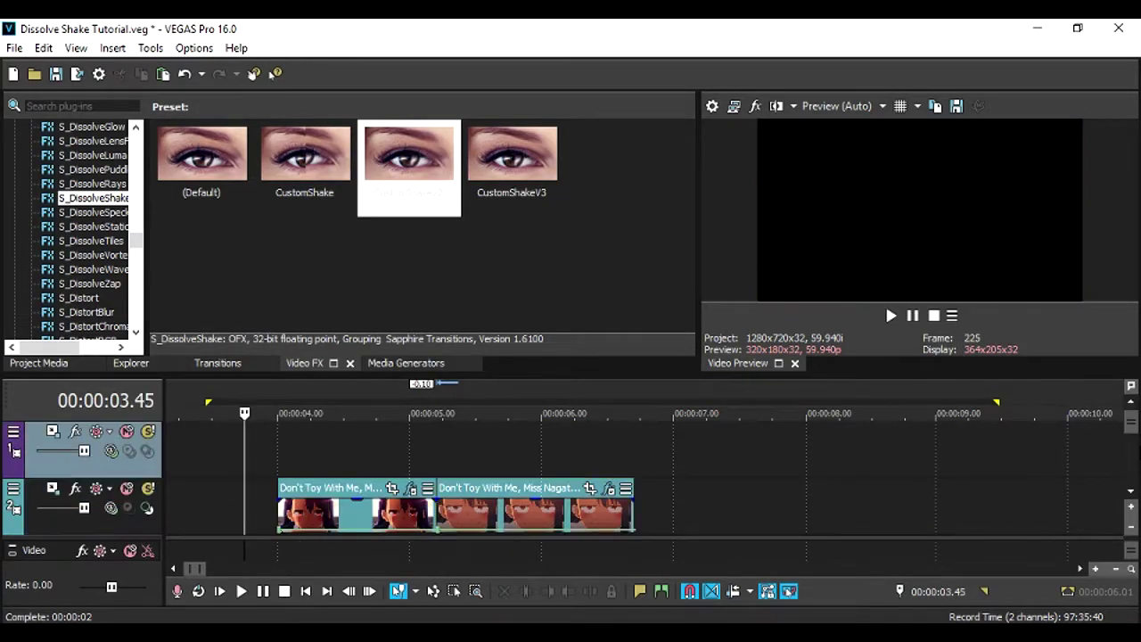
scroll(1132, 435, down, 1)
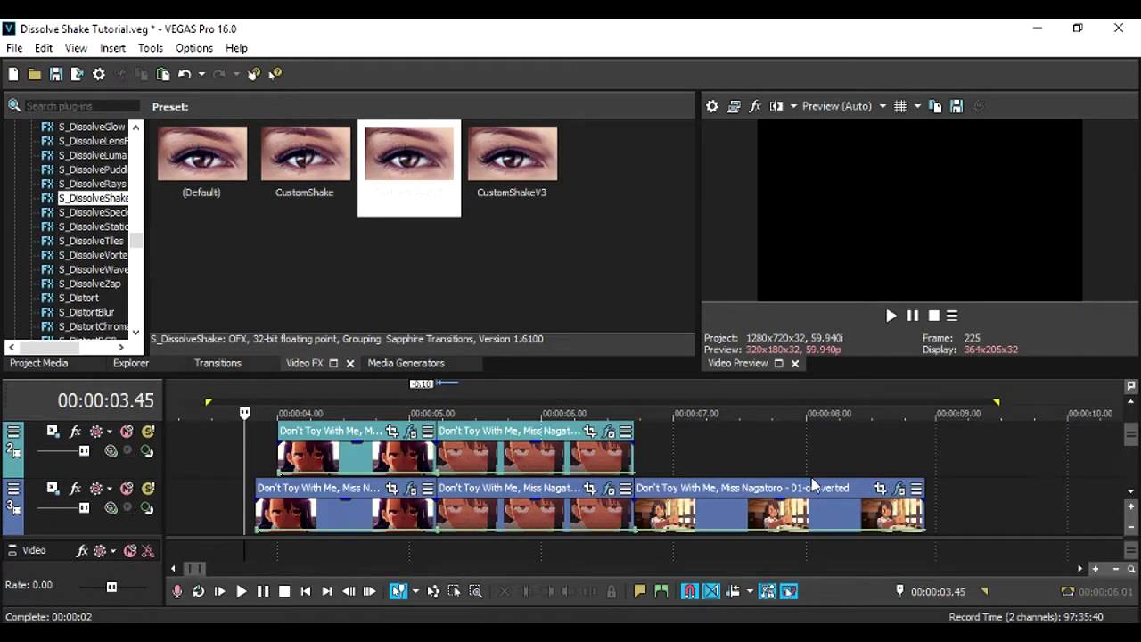
key(ctrl+s)
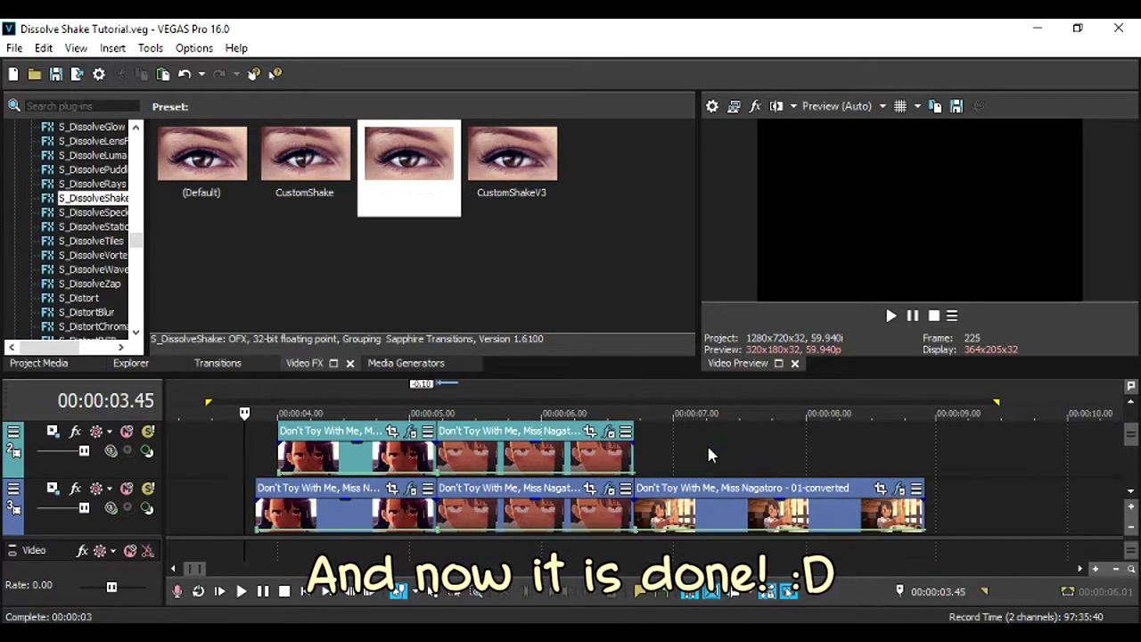
Play back the sequence from before the first clip to review the finished dissolve shake
key(space)
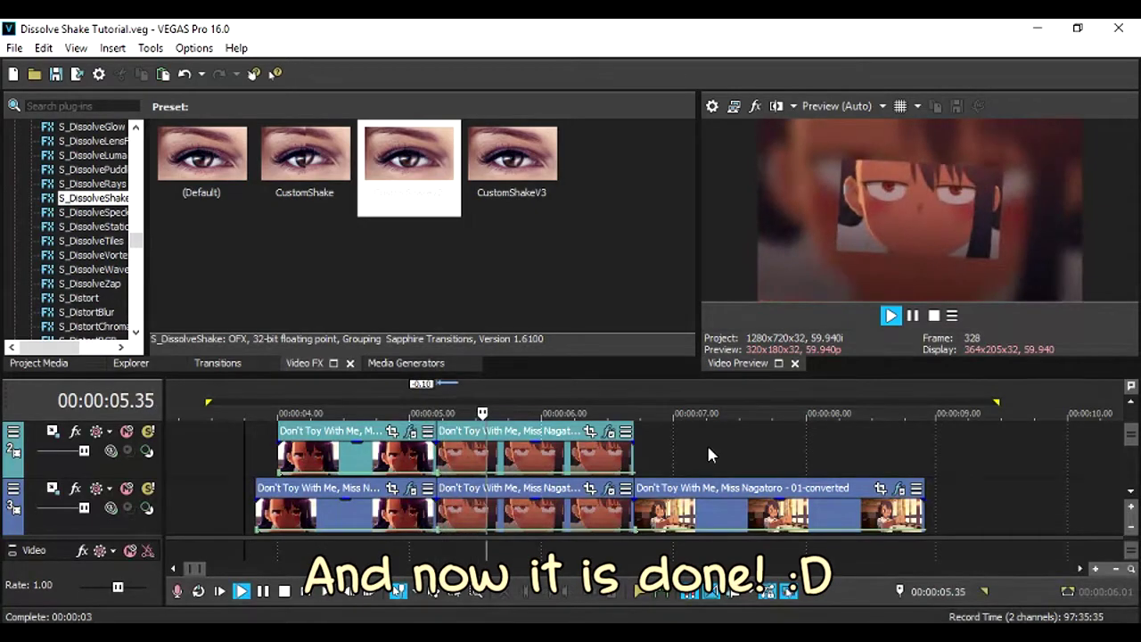
key(space)
key(space)
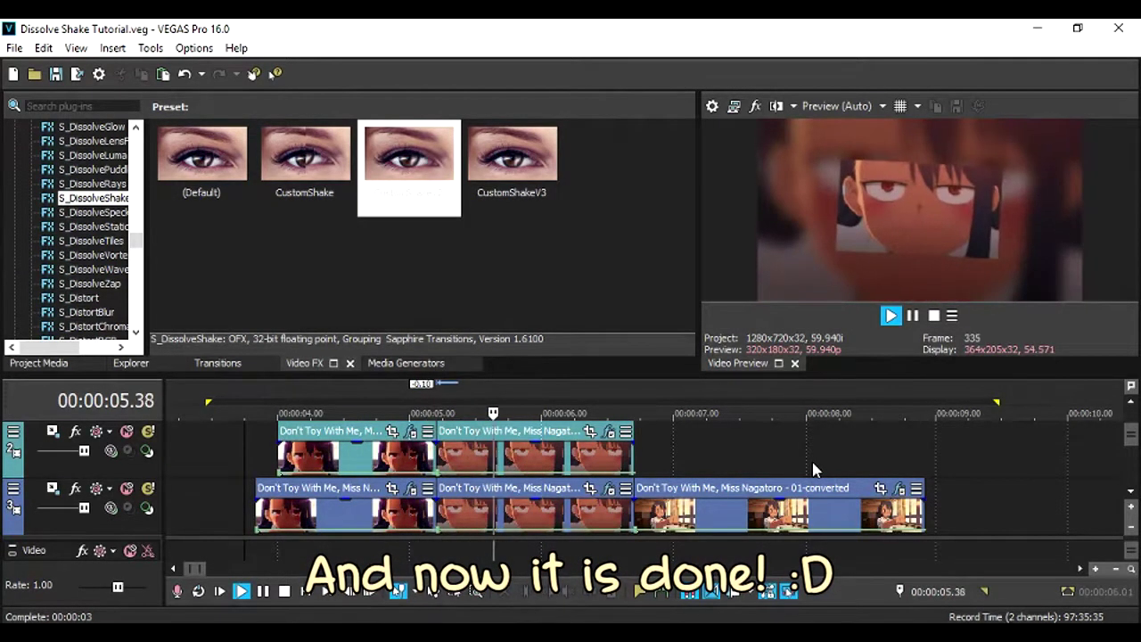
key(space)
key(space)
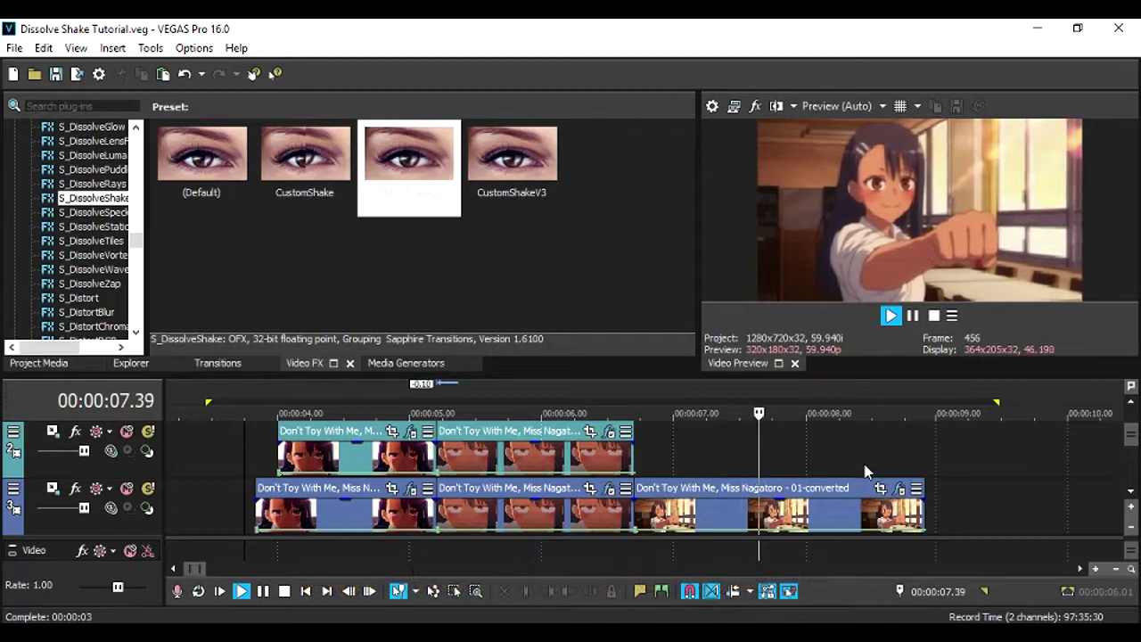
key(space)
Select the time range spanning all the clips and play it back
drag(924, 450, 257, 448)
key(space)
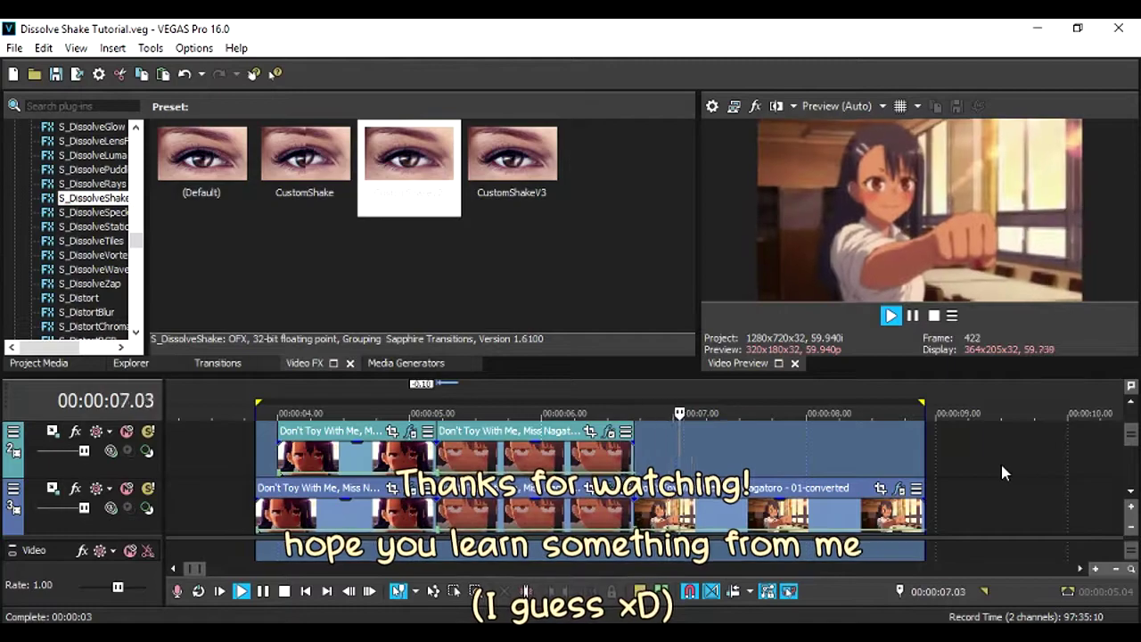
key(space)
key(space)
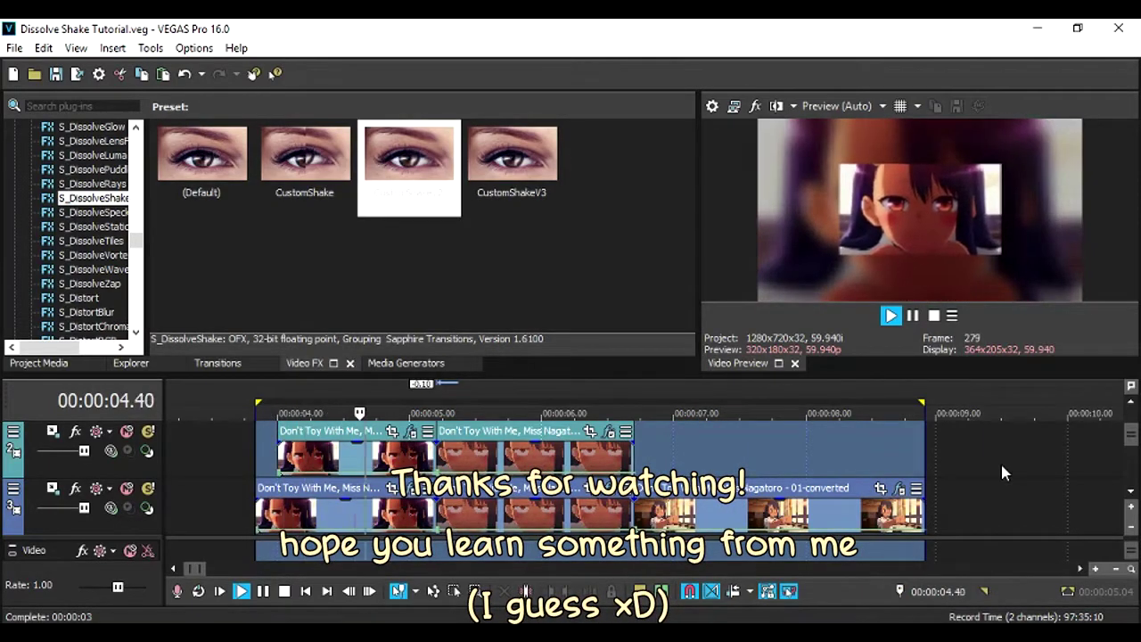